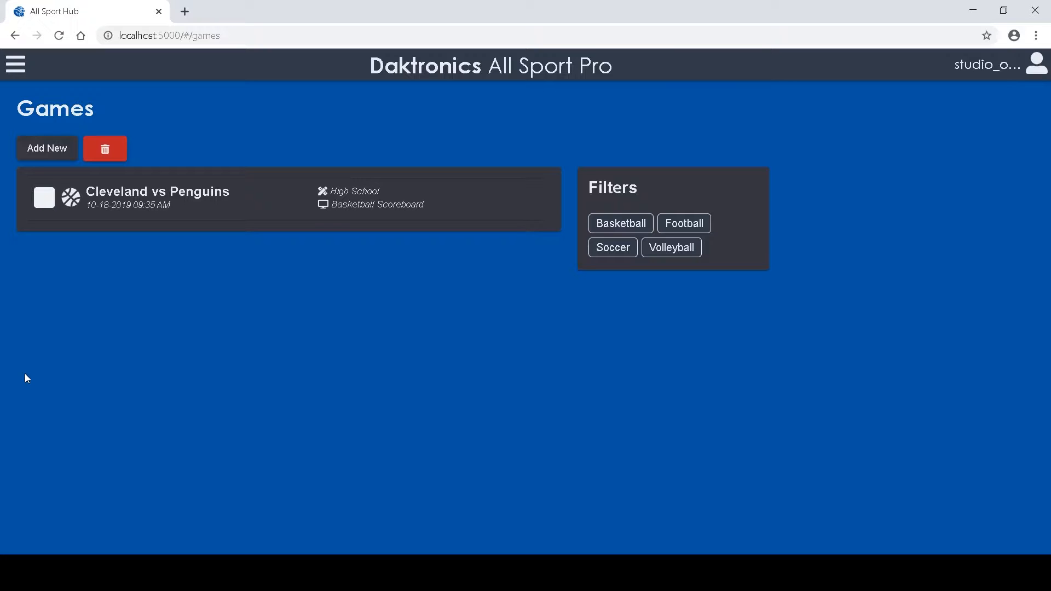
# Look through the available rules and review the pre-installed High School basketball rule.
pyautogui.click(10, 72)
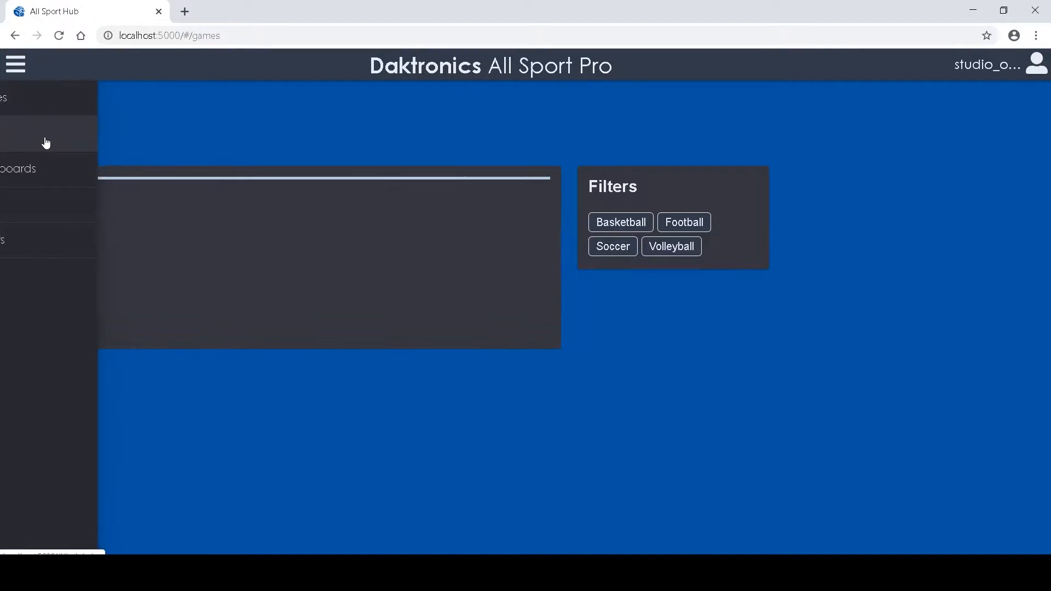
pyautogui.click(45, 142)
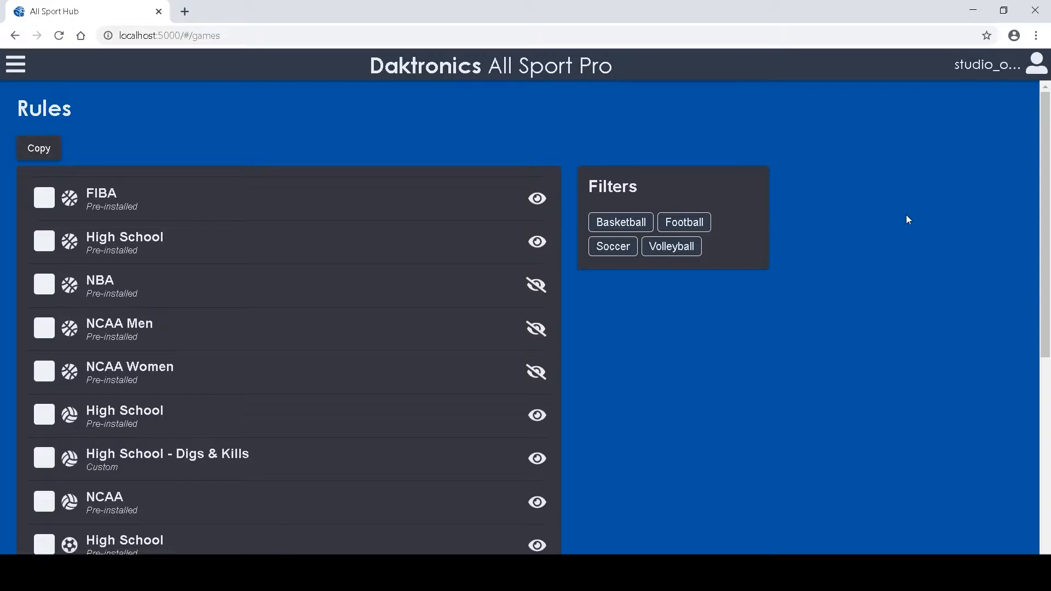
pyautogui.scroll(-1, 1042, 175)
pyautogui.moveTo(1047, 181); pyautogui.dragTo(1042, 123)
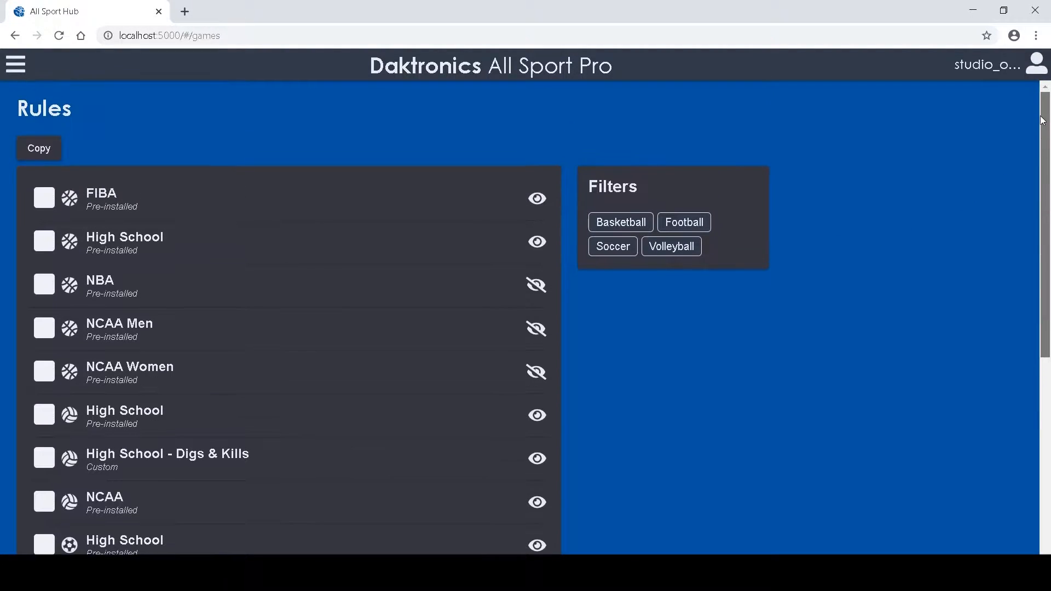
pyautogui.click(146, 251)
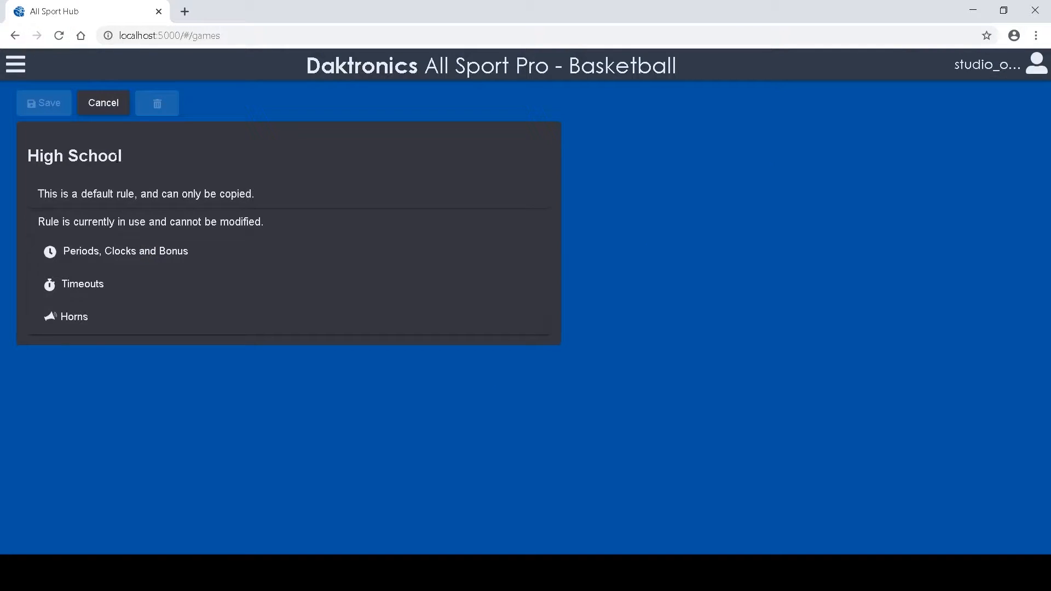
pyautogui.click(15, 36)
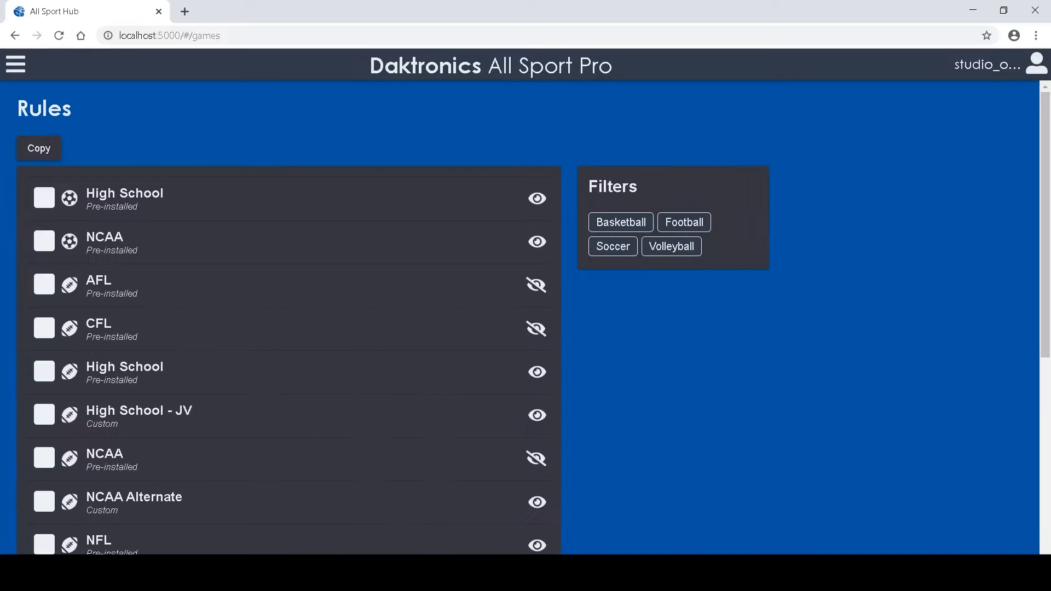
pyautogui.click(44, 155)
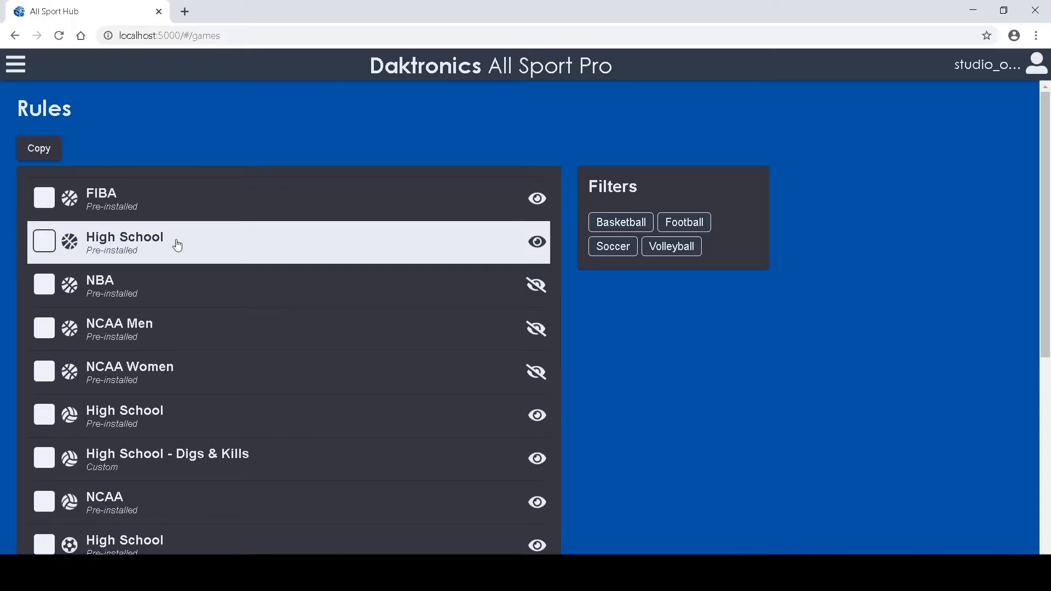
# Go to the rosters and create a new roster for Basketball.
pyautogui.click(31, 254)
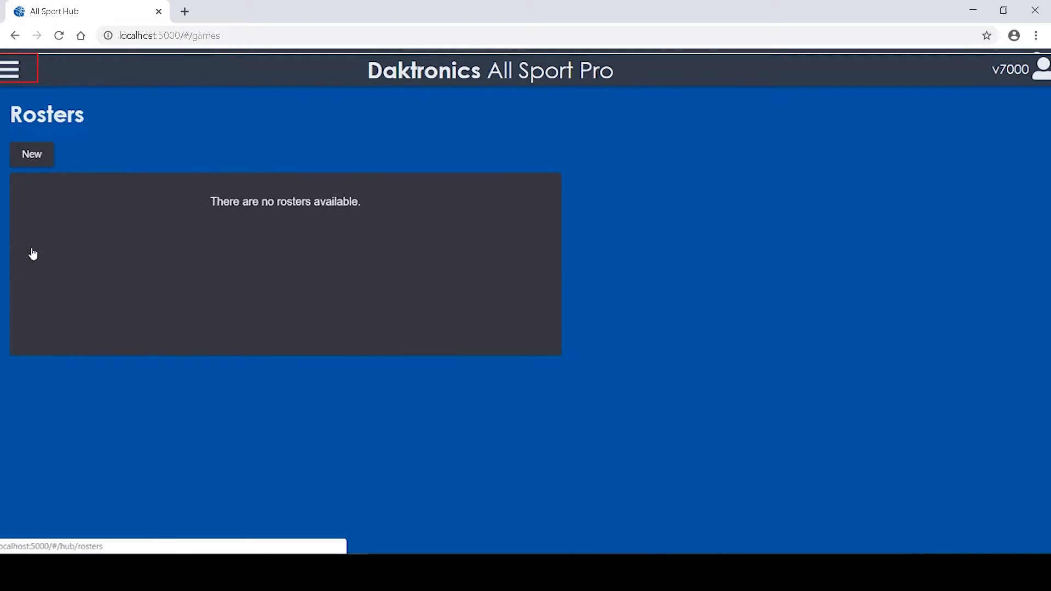
pyautogui.click(40, 157)
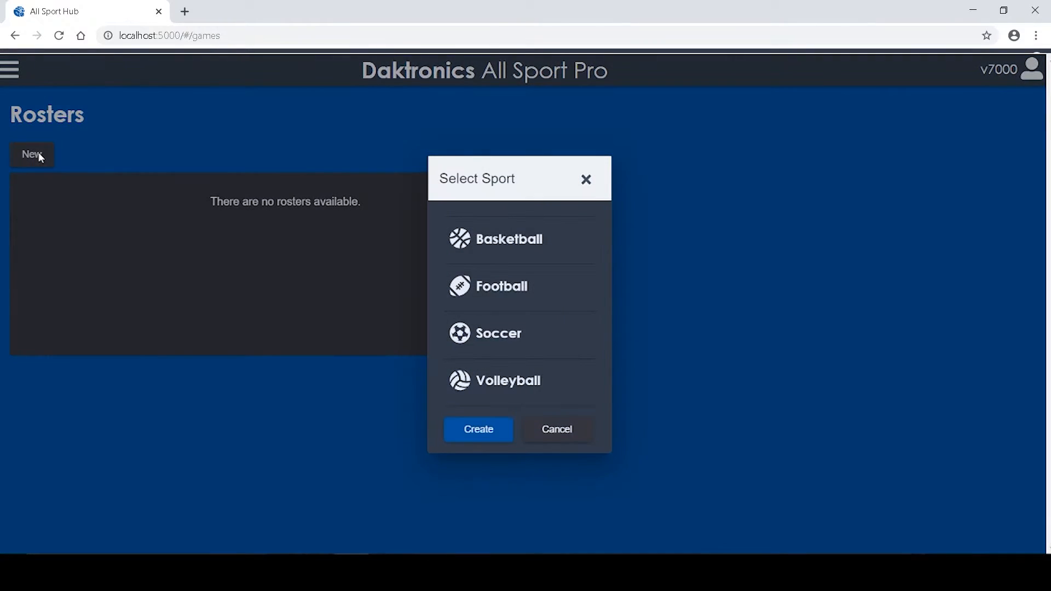
pyautogui.click(471, 228)
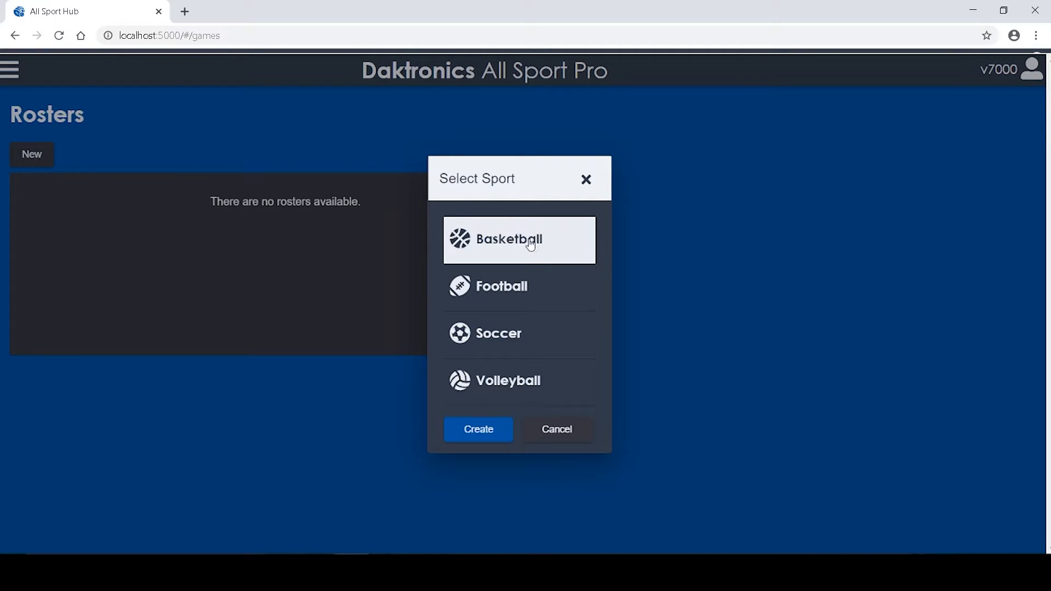
pyautogui.click(486, 428)
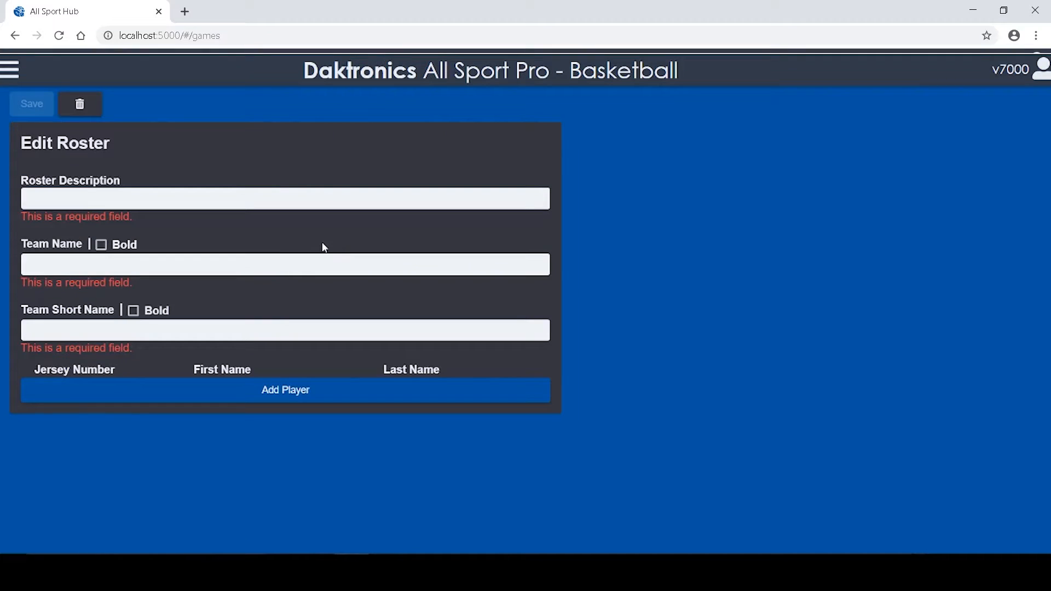
# Set the roster description to Hound Dogs, the team name to Dogs and the team short name to HD.
pyautogui.click(179, 202)
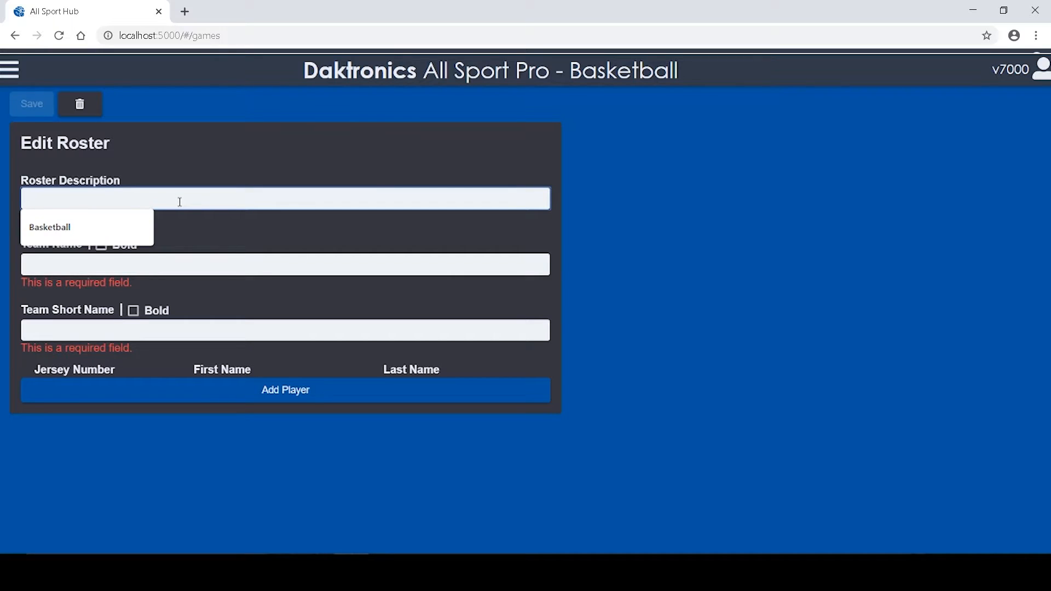
pyautogui.write('Hound Dogs')
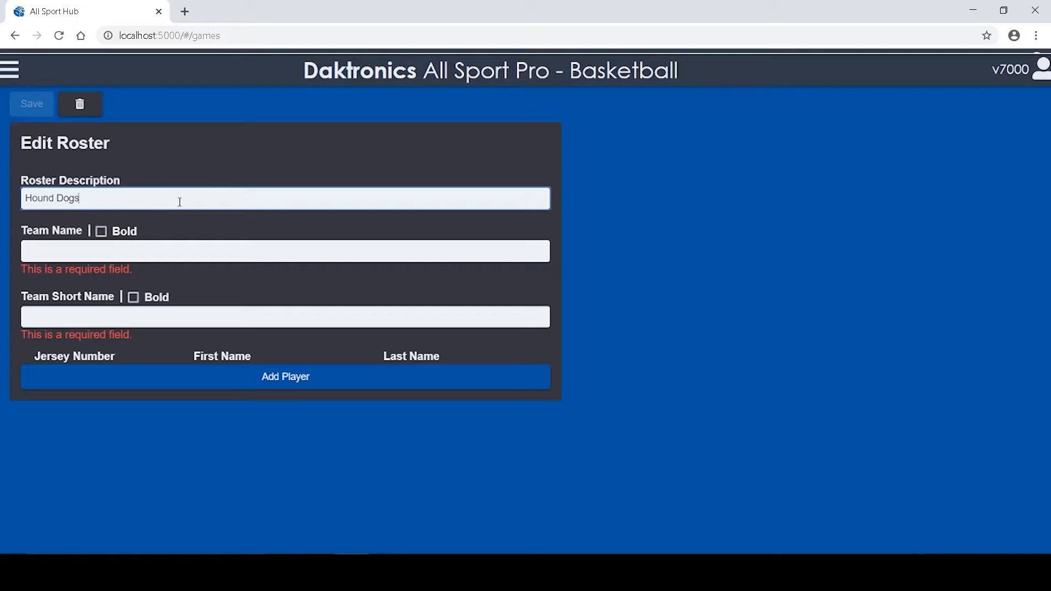
pyautogui.press('Tab')
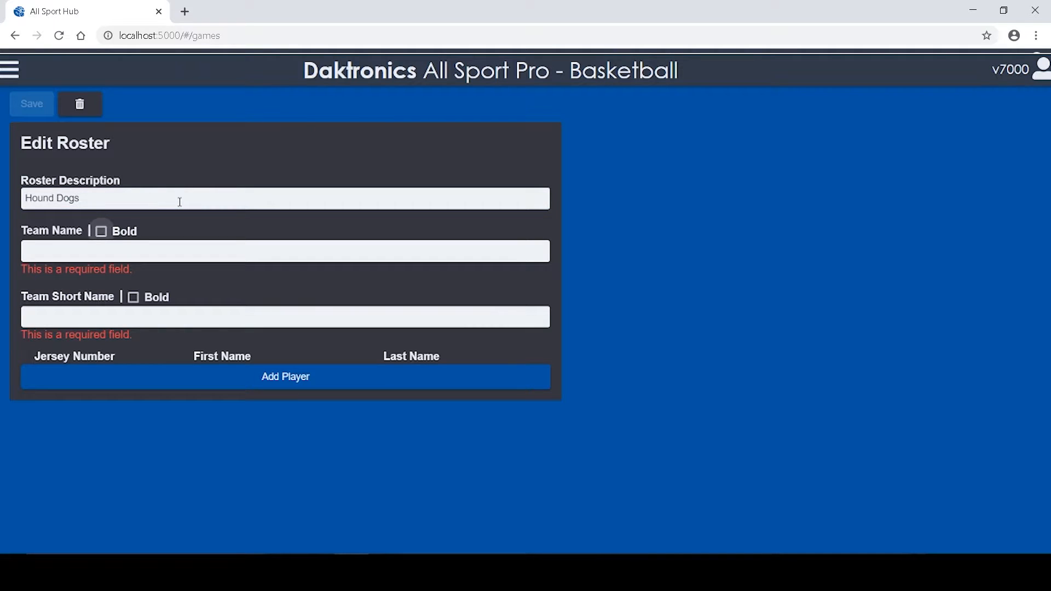
pyautogui.click(80, 247)
pyautogui.write('D')
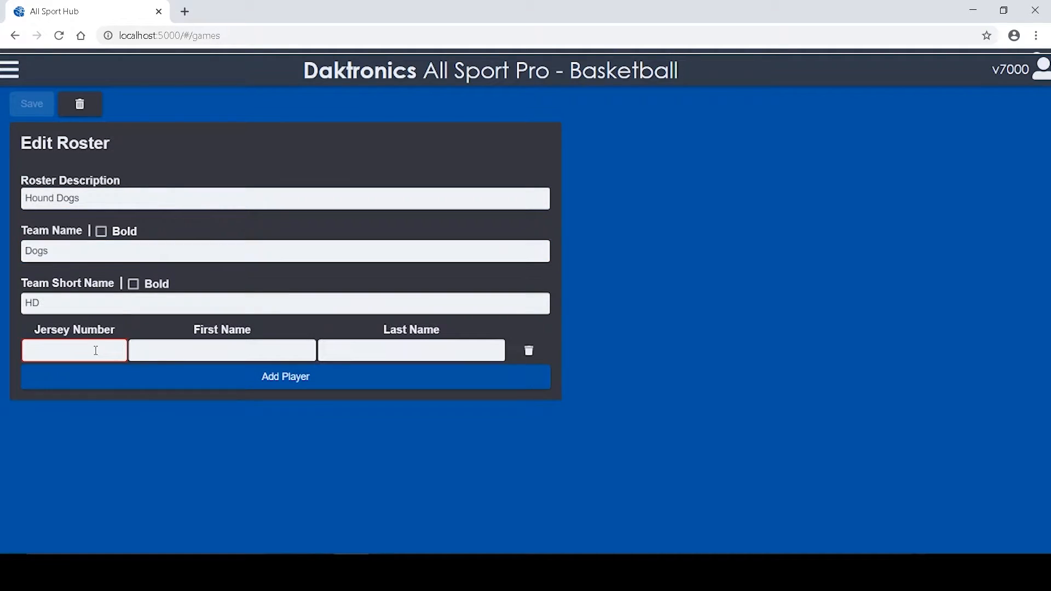
# Fill in the first player with jersey number 12 and the player's first and last name.
pyautogui.write('12')
pyautogui.press('Tab')
pyautogui.write('Copper')
pyautogui.press('Tab')
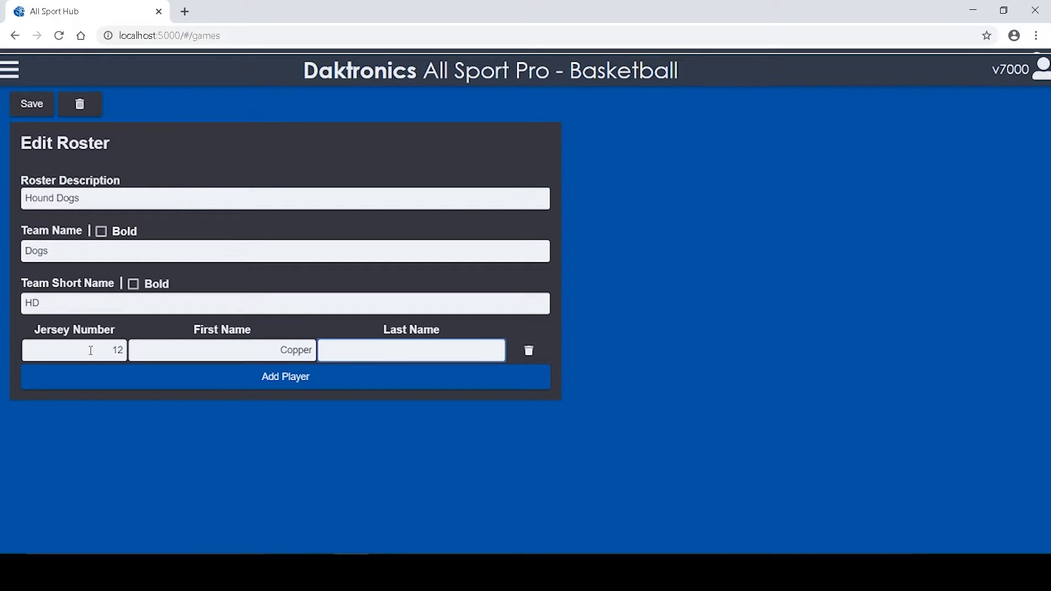
pyautogui.write('Basset')
# Add four more players with jersey numbers 15, 25, 36 and 42 and their first and last names.
pyautogui.click(77, 383)
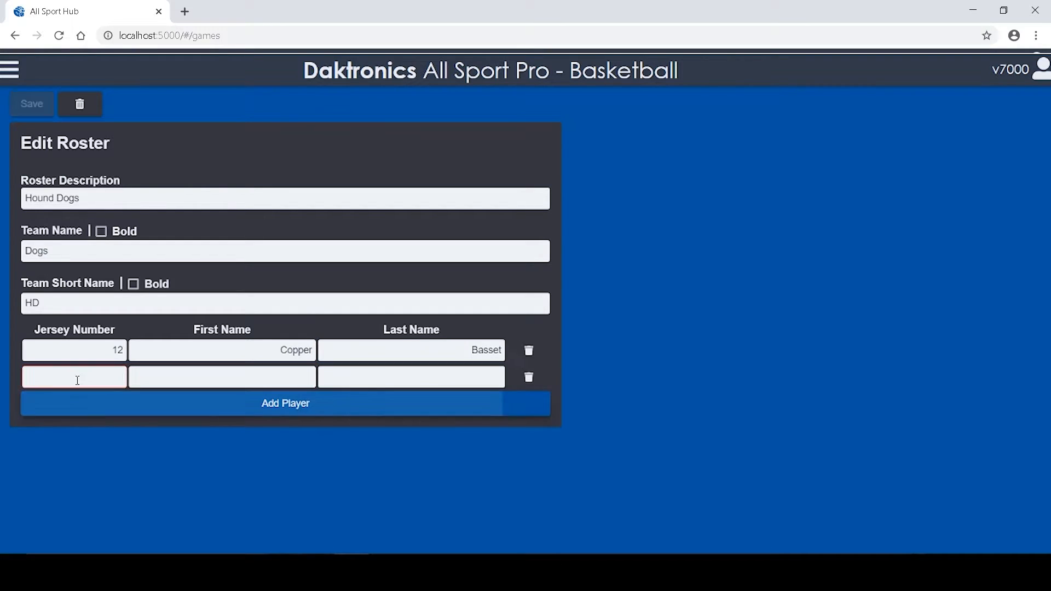
pyautogui.click(77, 379)
pyautogui.write('15')
pyautogui.press('Tab')
pyautogui.write('Tucker')
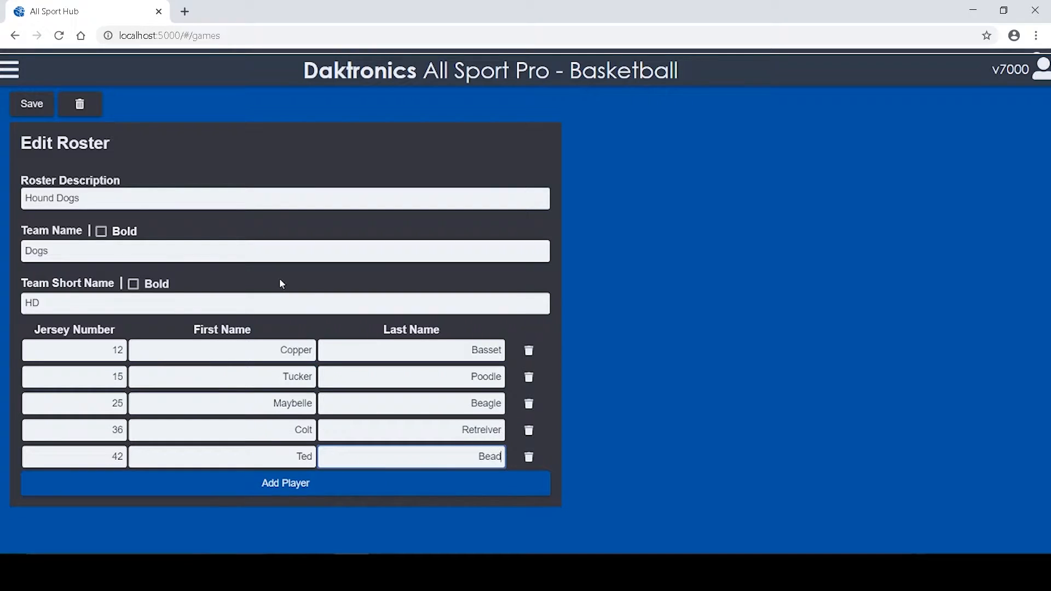
# Save the new roster, reopen Hound Dogs to review its entries, and save it again.
pyautogui.click(33, 105)
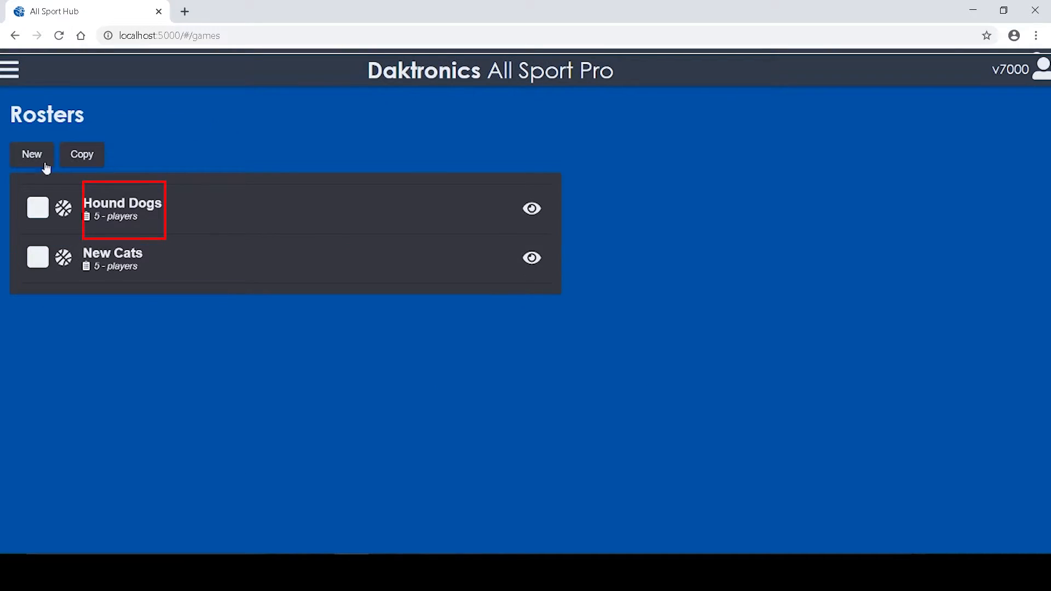
pyautogui.click(109, 214)
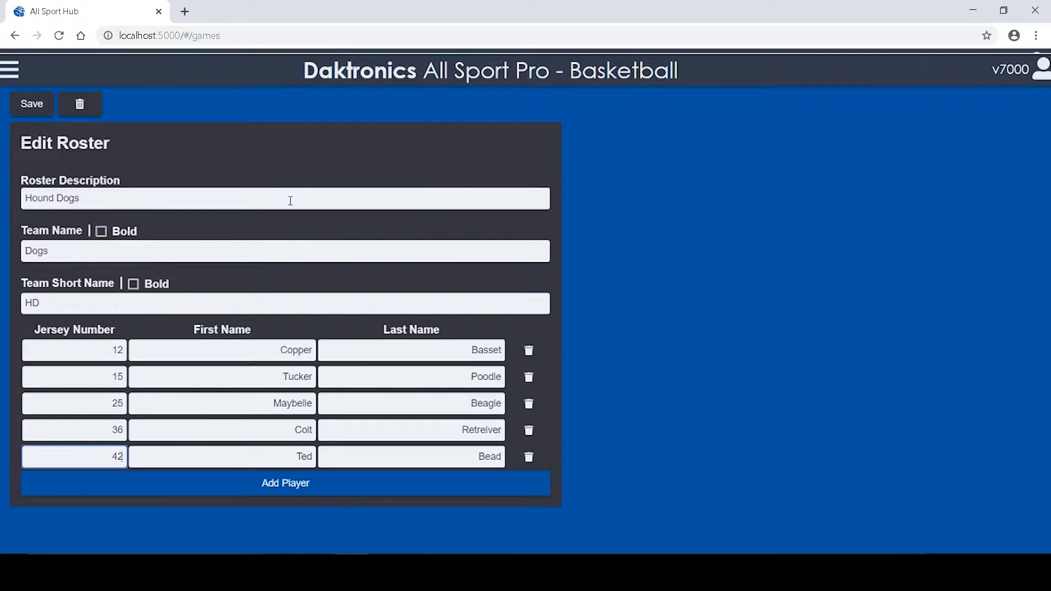
pyautogui.click(36, 106)
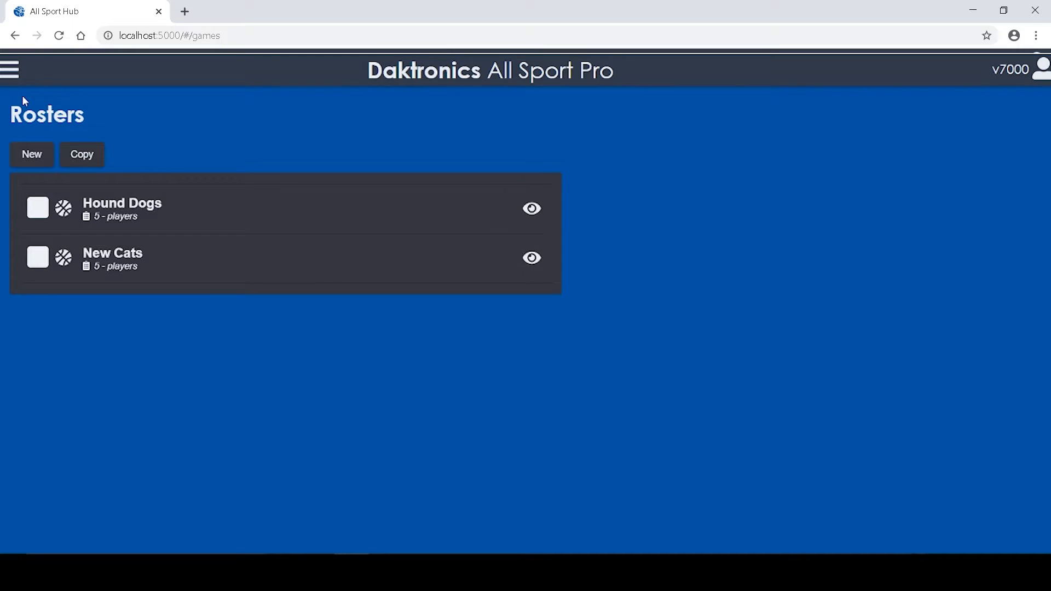
# Create a new Basketball game using the pre-installed High School rules and the Basketball scoreboard.
pyautogui.click(10, 69)
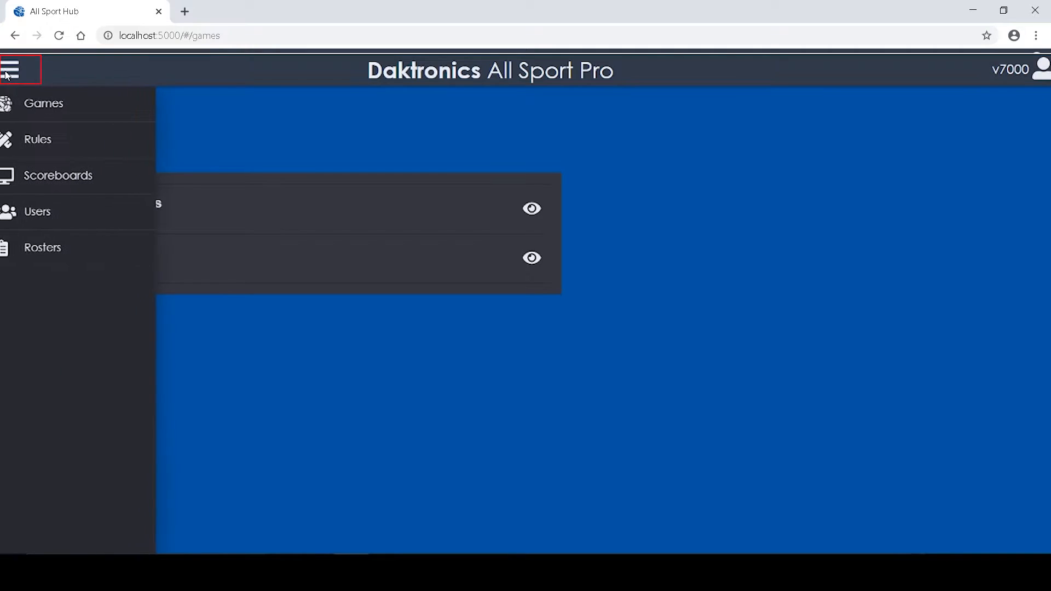
pyautogui.click(38, 104)
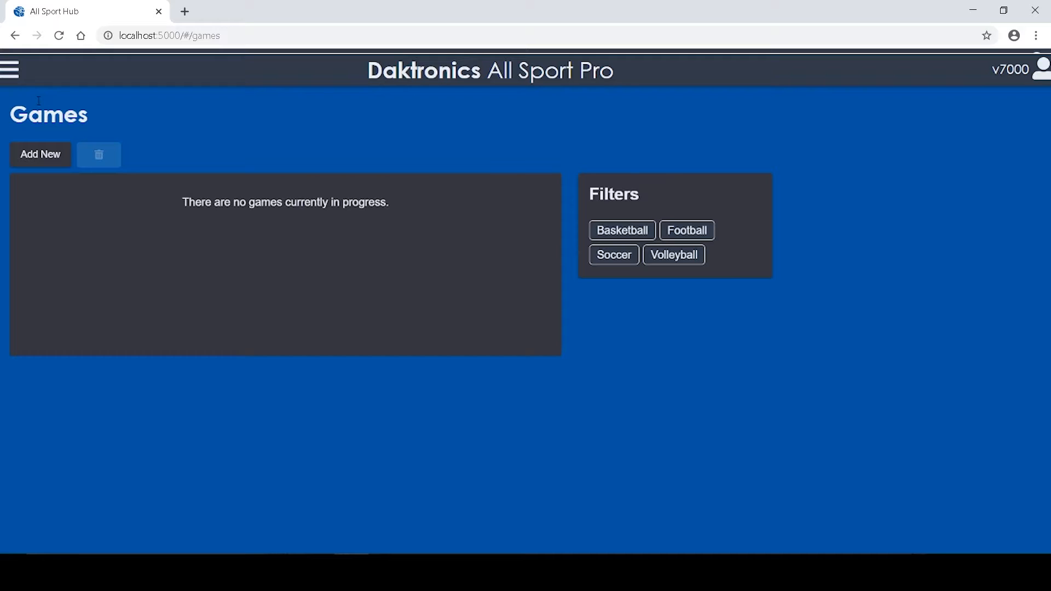
pyautogui.click(52, 156)
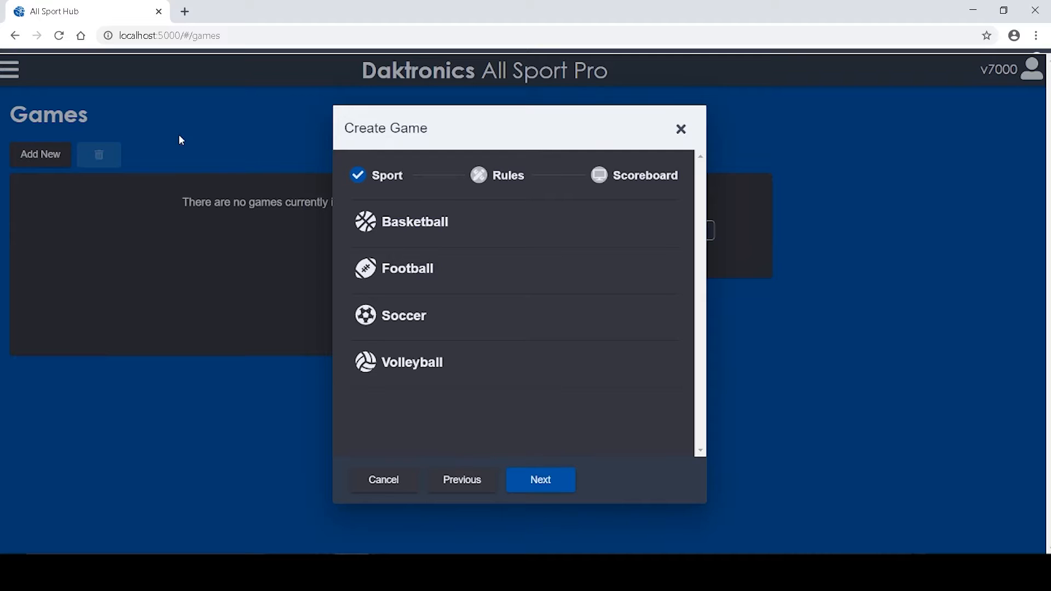
pyautogui.click(377, 219)
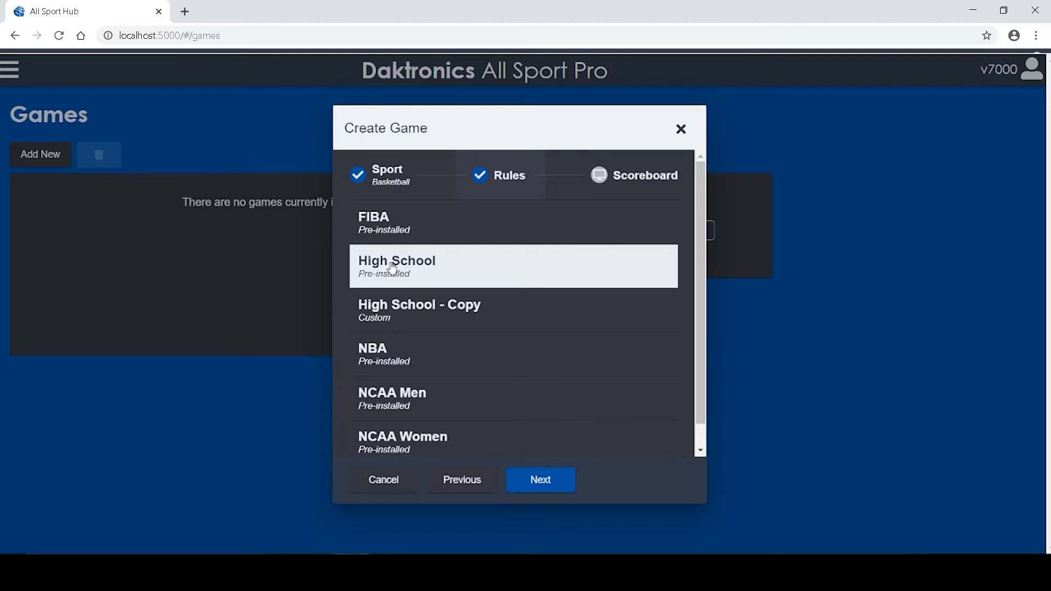
pyautogui.click(392, 266)
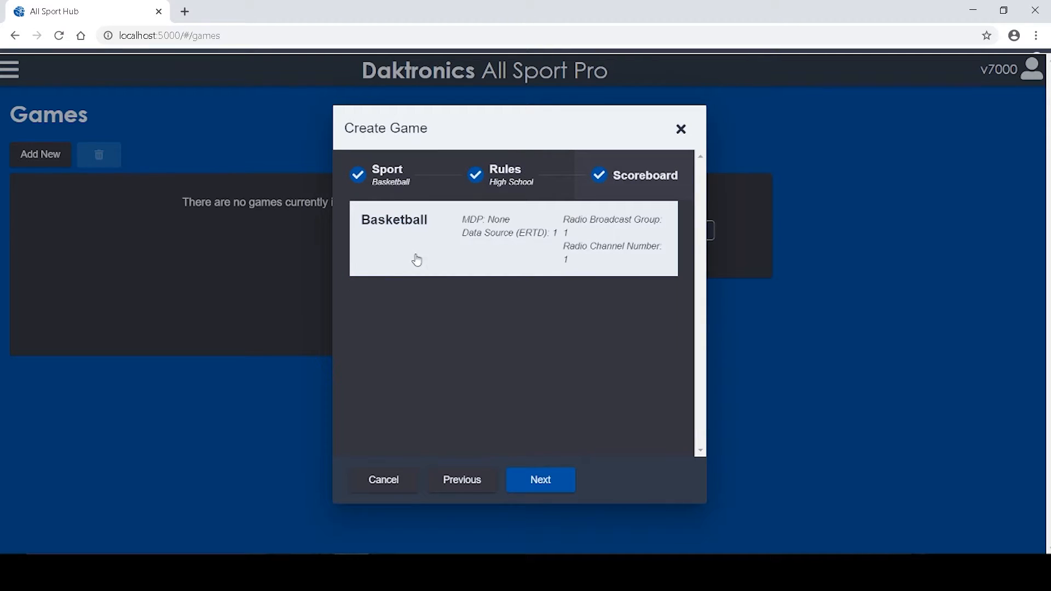
pyautogui.click(457, 252)
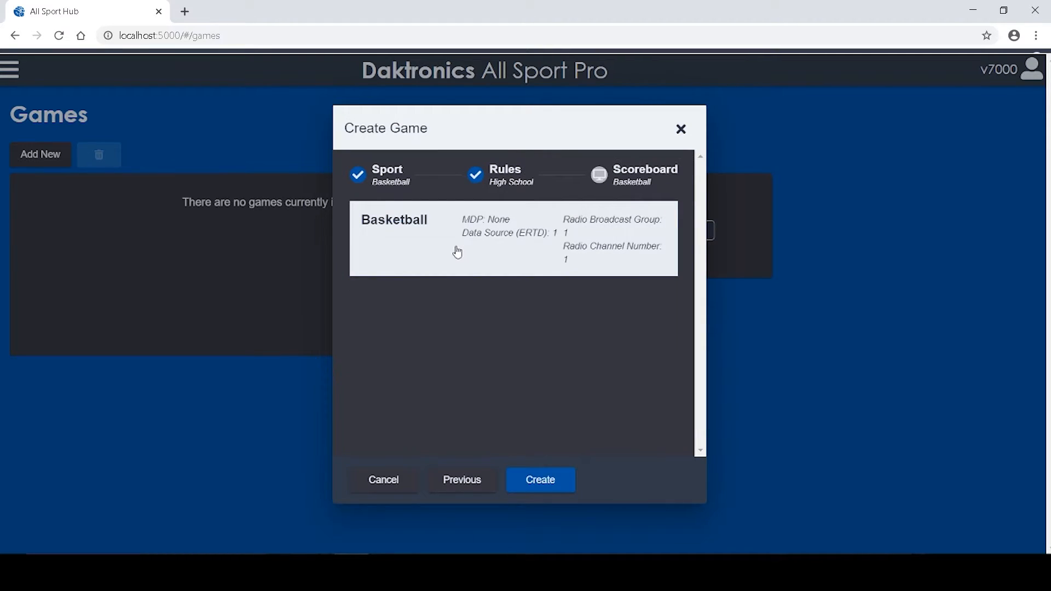
pyautogui.click(534, 482)
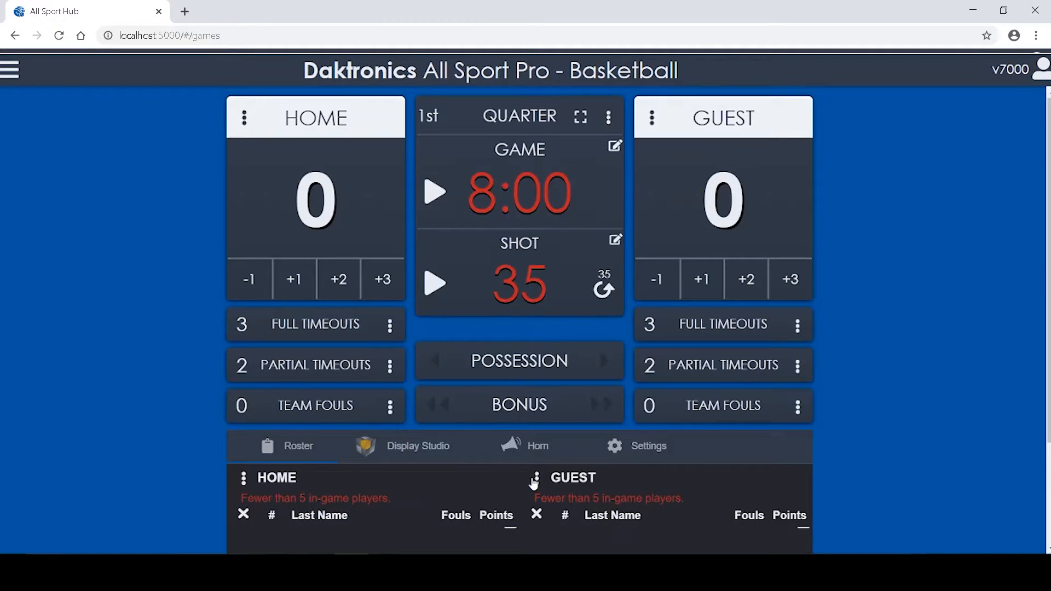
# Rename the home team to Dogs and the guest team to New Cats.
pyautogui.click(243, 126)
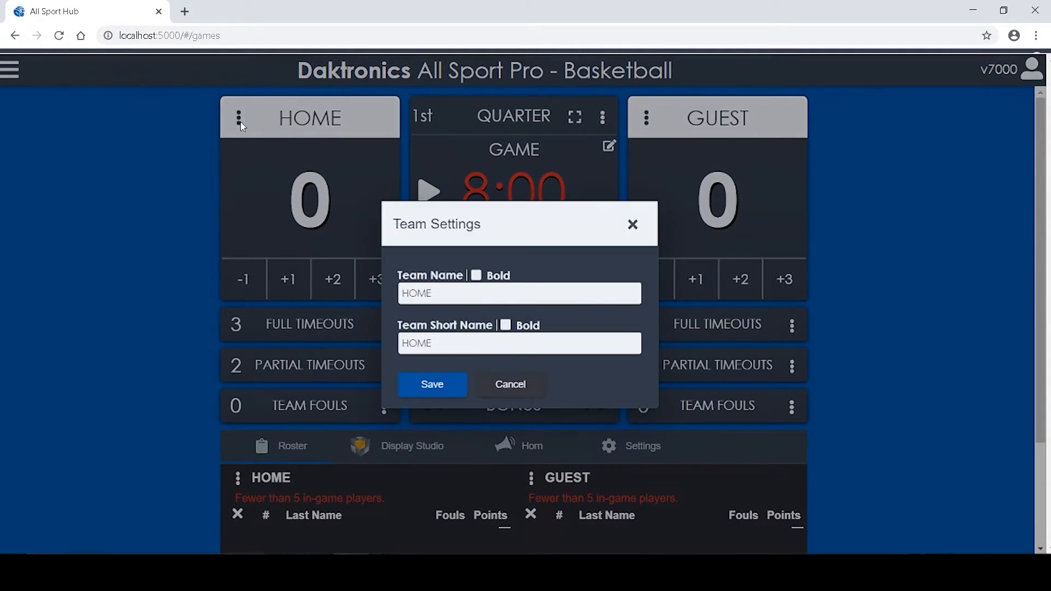
pyautogui.moveTo(448, 296); pyautogui.dragTo(369, 304)
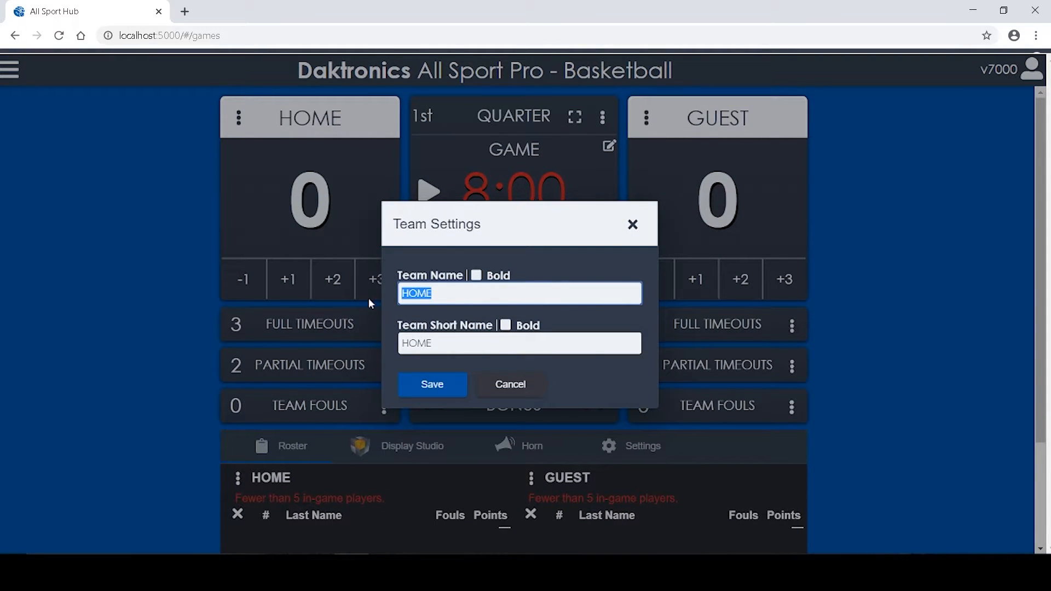
pyautogui.write('Dogs')
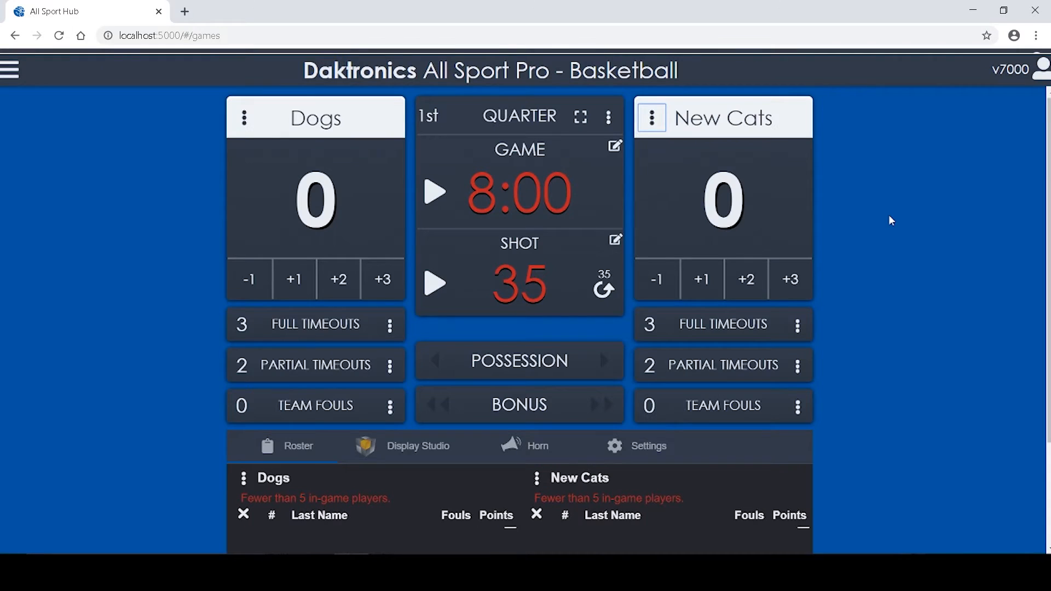
# Load the Hound Dogs roster for the home team and the New Cats roster for the guest team.
pyautogui.scroll(-2, 890, 219)
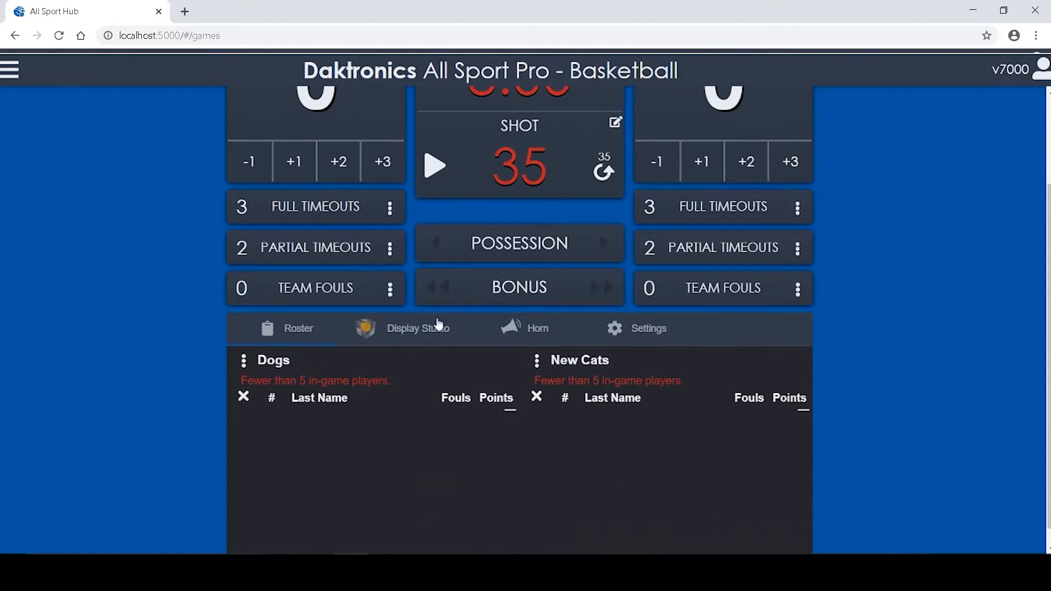
pyautogui.click(245, 364)
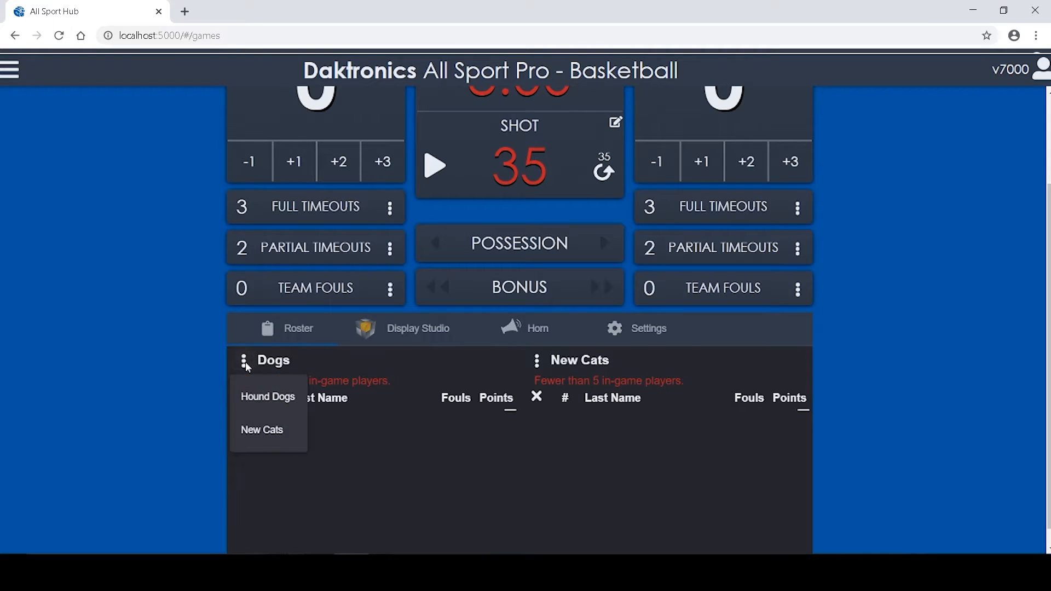
pyautogui.click(266, 397)
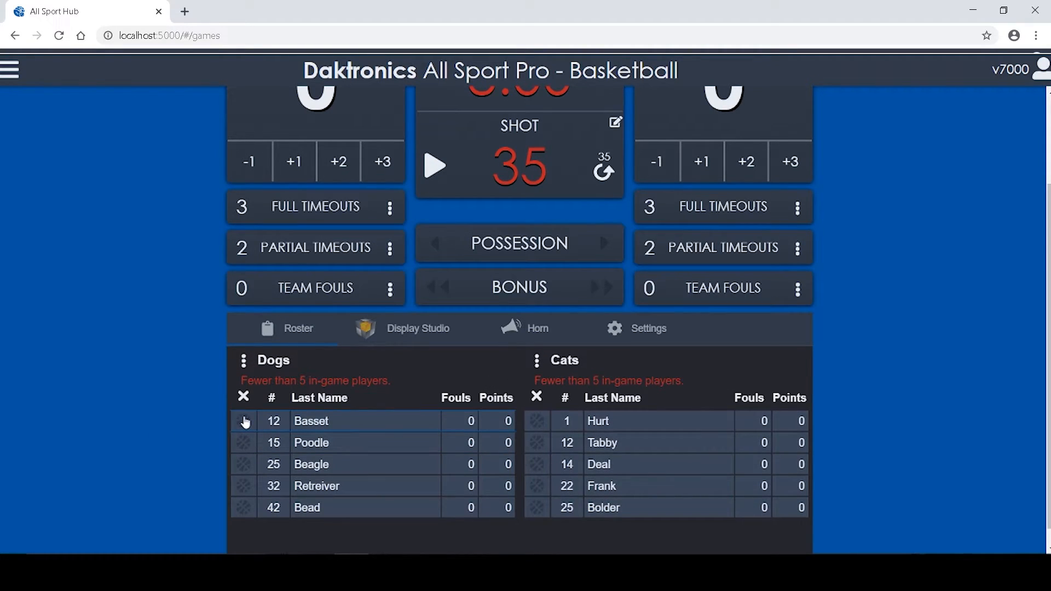
# Mark all five Dogs players (12, 15, 25, 32 and 42) as in-game and save the home roster.
pyautogui.click(244, 422)
pyautogui.click(244, 443)
pyautogui.click(244, 466)
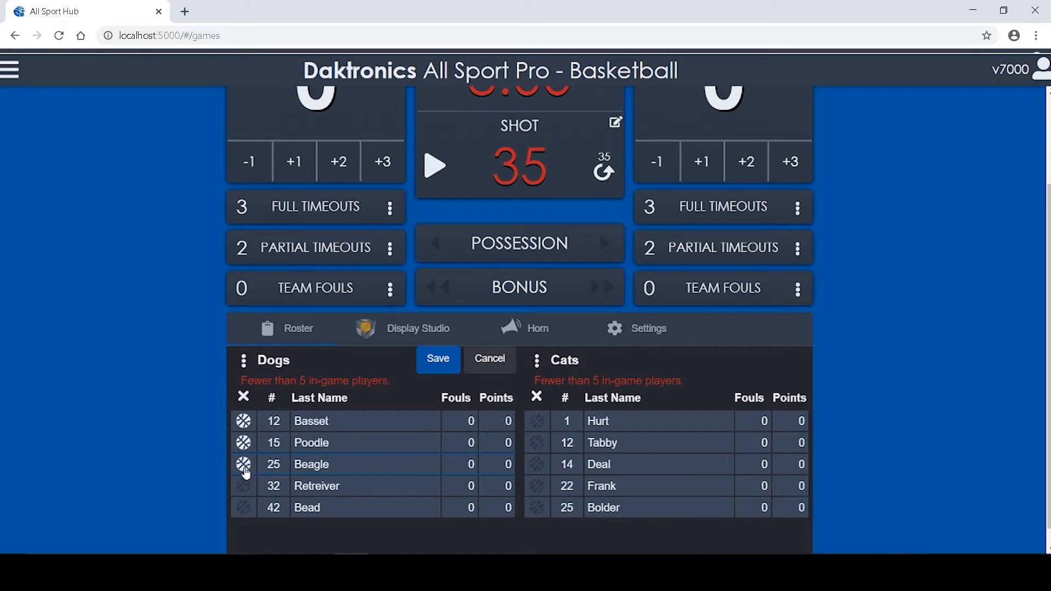
pyautogui.click(244, 486)
pyautogui.click(244, 507)
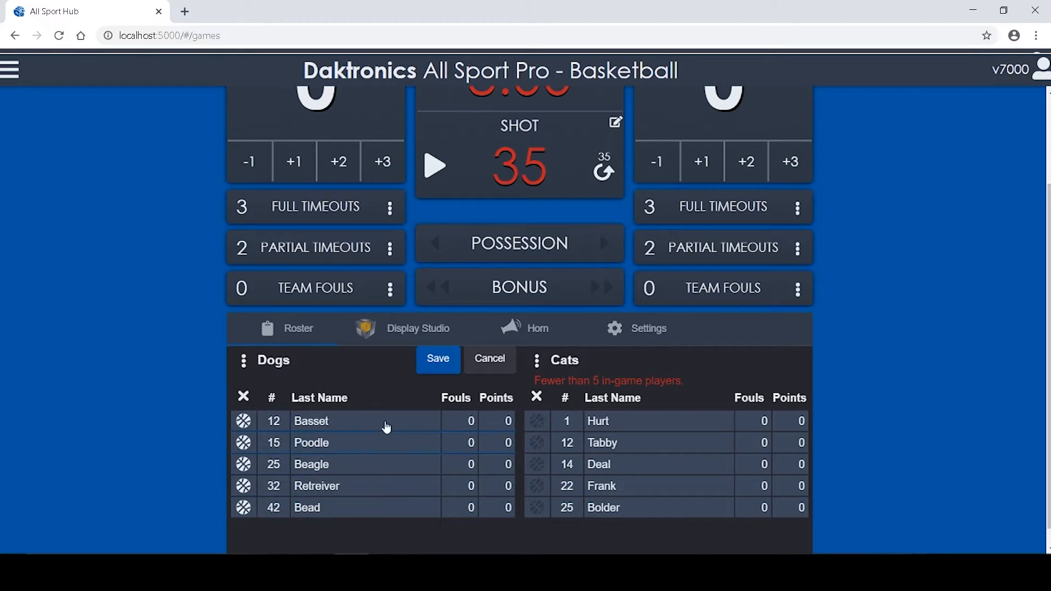
pyautogui.click(438, 363)
# Mark all five Cats players (1, 12, 14, 22 and 25) as in-game and save the guest roster.
pyautogui.click(540, 508)
pyautogui.click(539, 489)
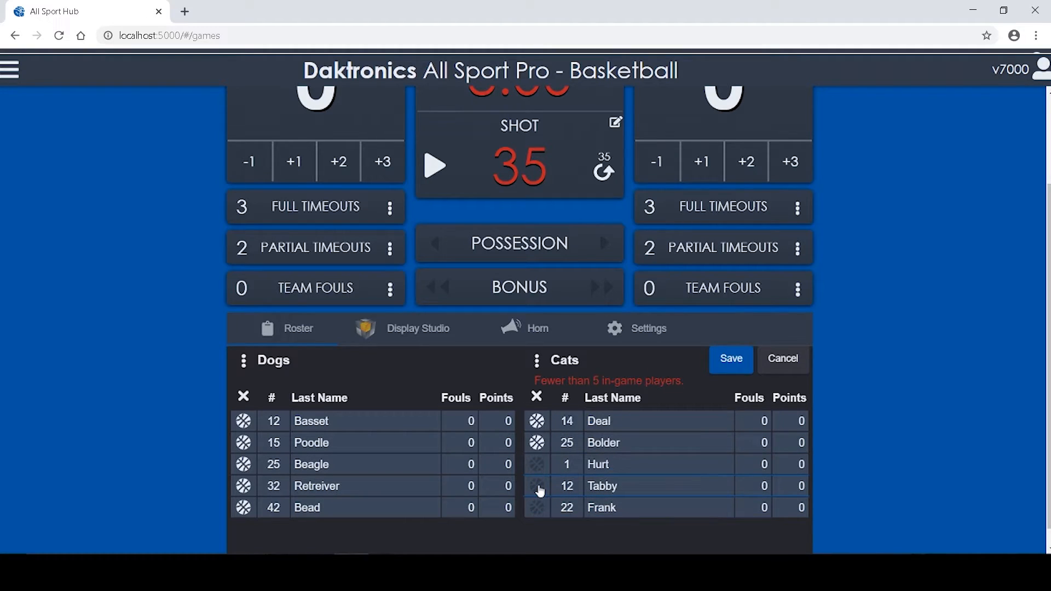
pyautogui.click(538, 487)
pyautogui.click(539, 489)
pyautogui.click(538, 508)
pyautogui.click(731, 359)
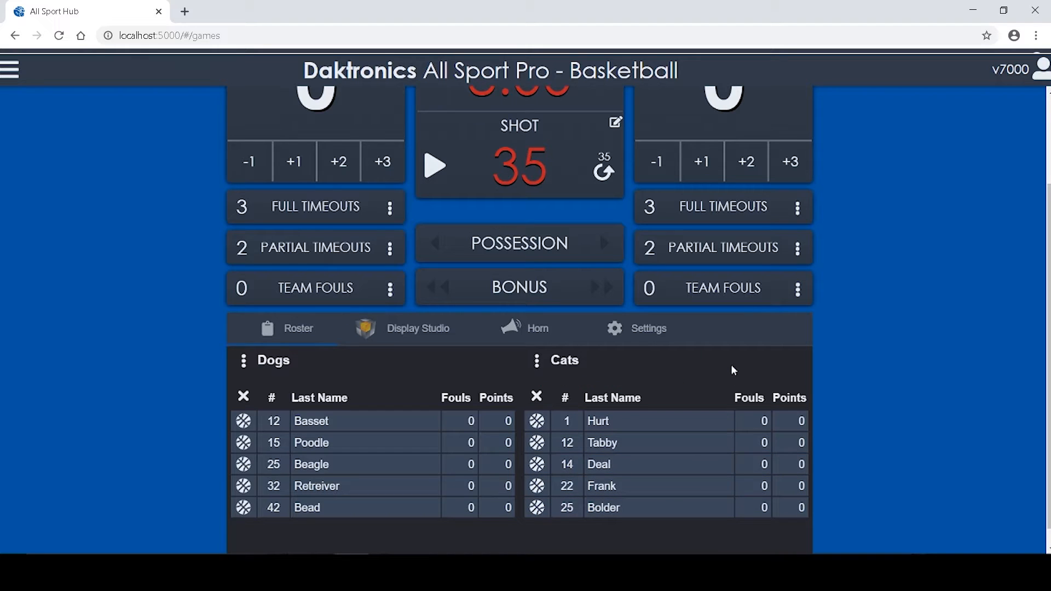
# Start the game clock together with the shot clock and stop it after a few seconds.
pyautogui.scroll(2, 891, 315)
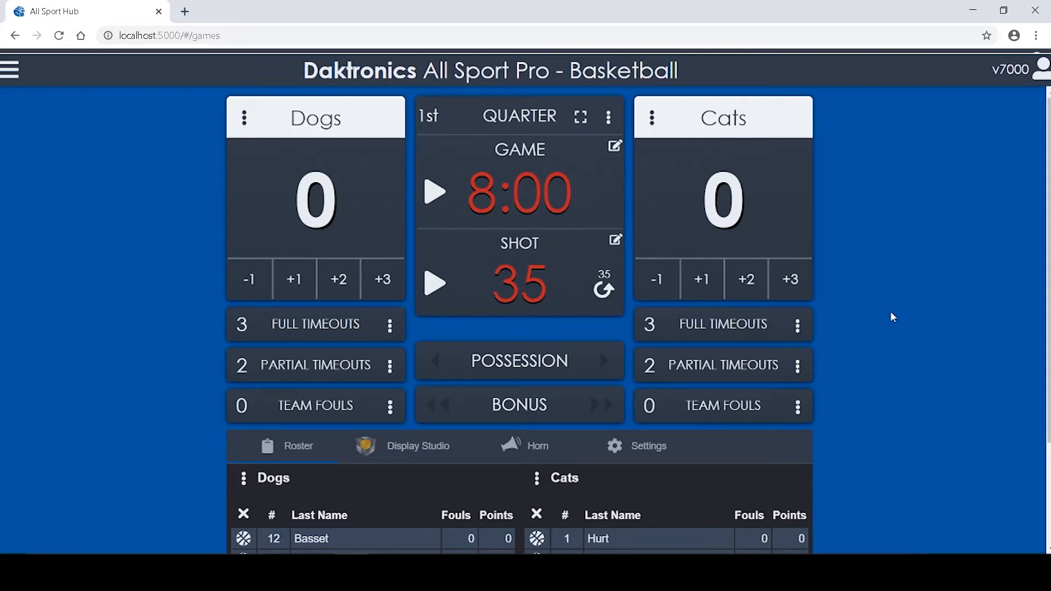
pyautogui.click(436, 194)
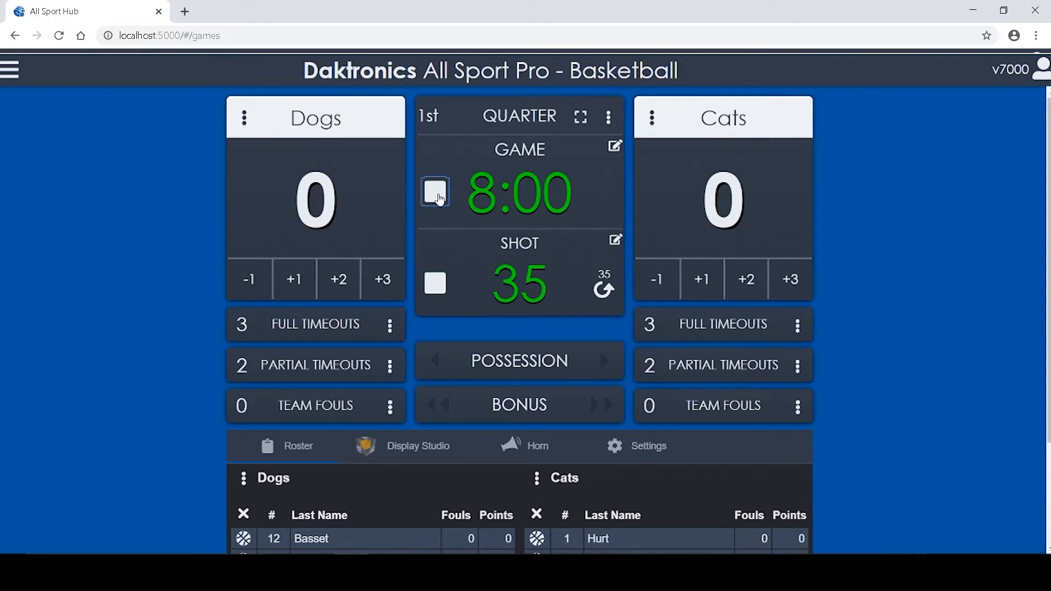
pyautogui.click(437, 196)
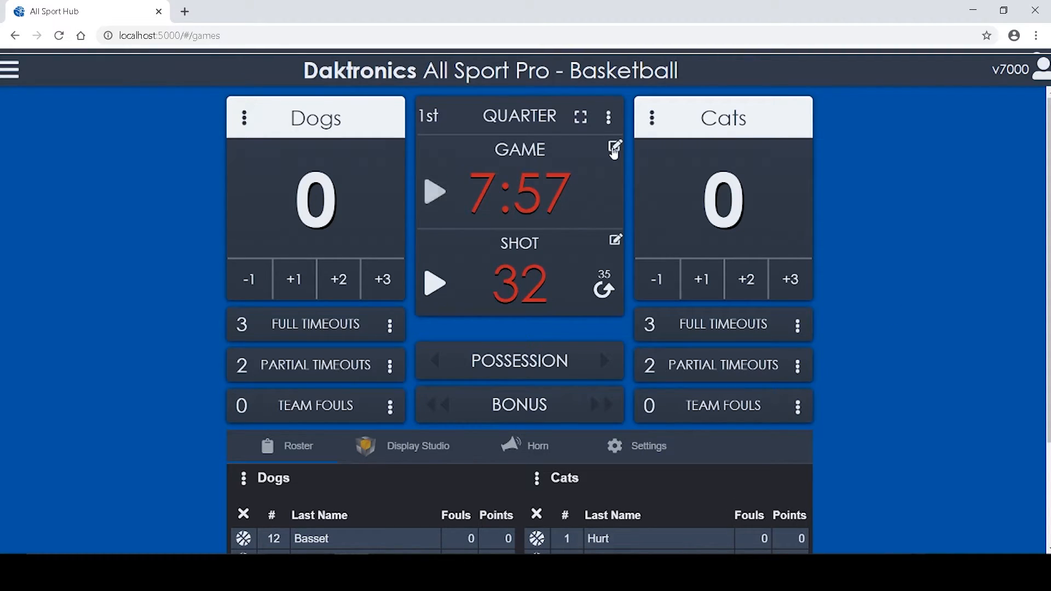
# Set the game clock to 07:54.0 and reset the shot clock to 35.
pyautogui.click(614, 151)
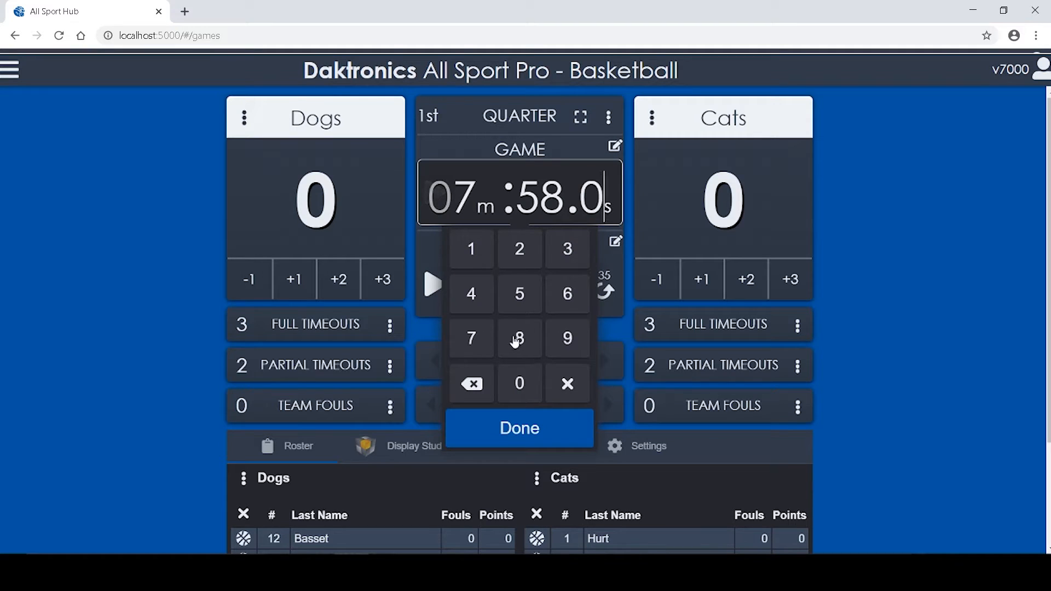
pyautogui.click(473, 339)
pyautogui.click(515, 295)
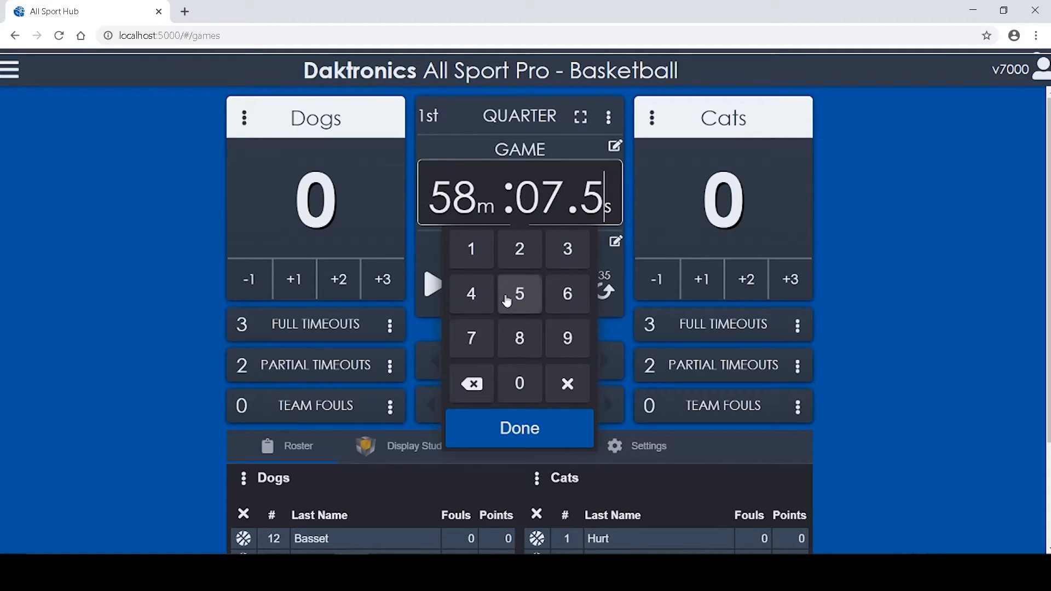
pyautogui.click(472, 297)
pyautogui.click(516, 385)
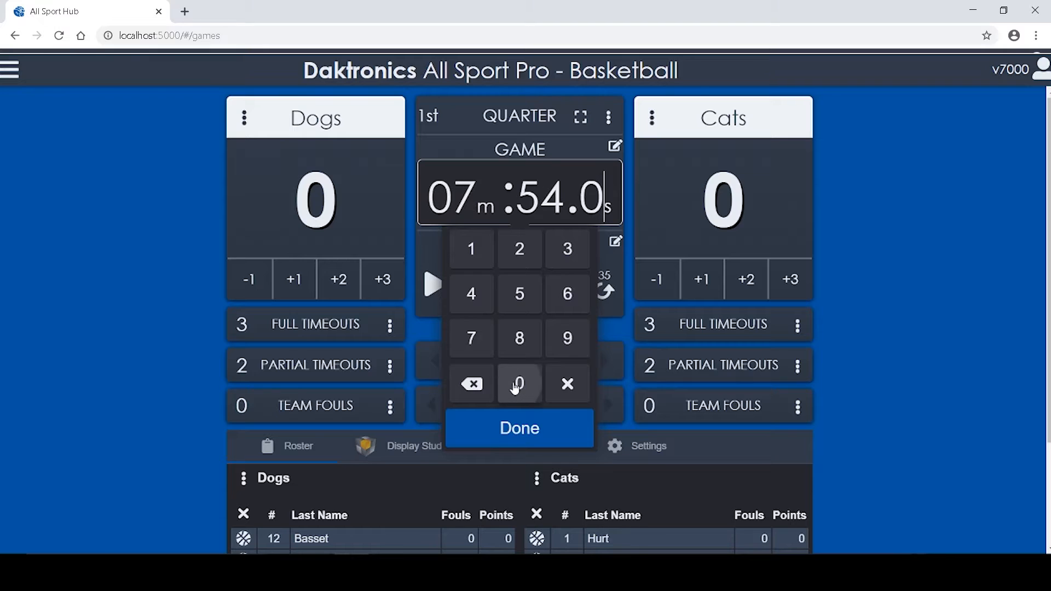
pyautogui.click(523, 435)
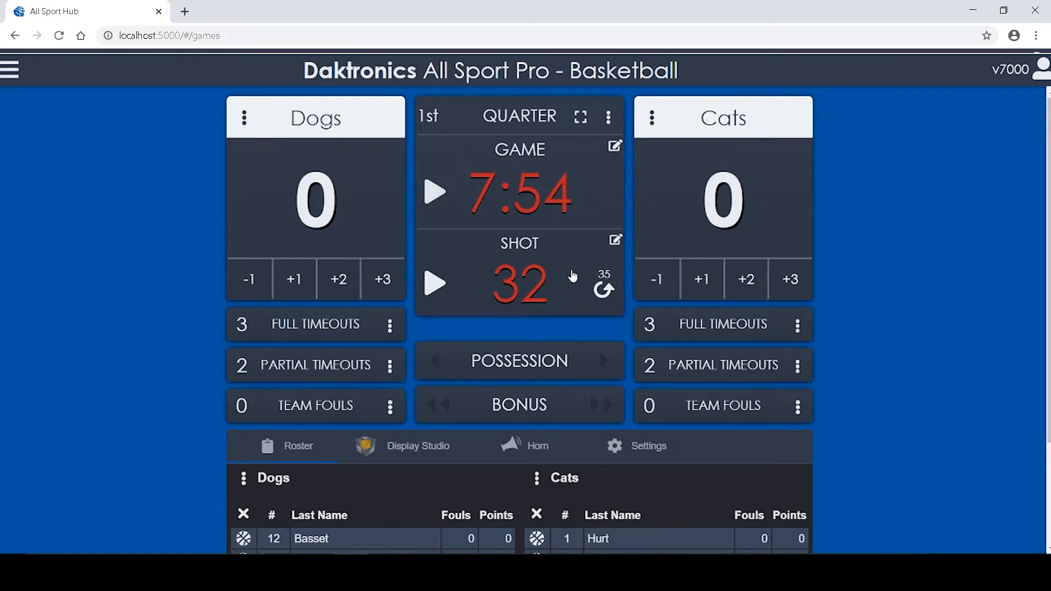
pyautogui.click(603, 288)
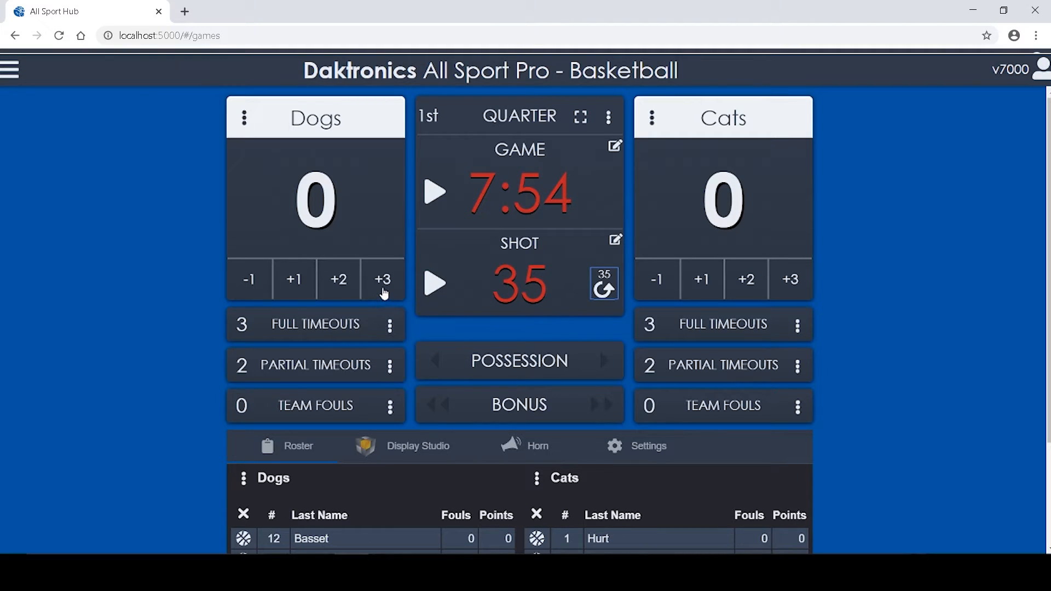
# Add three points to the Dogs credited to player 32 and one point to the Cats credited to player 12.
pyautogui.click(383, 292)
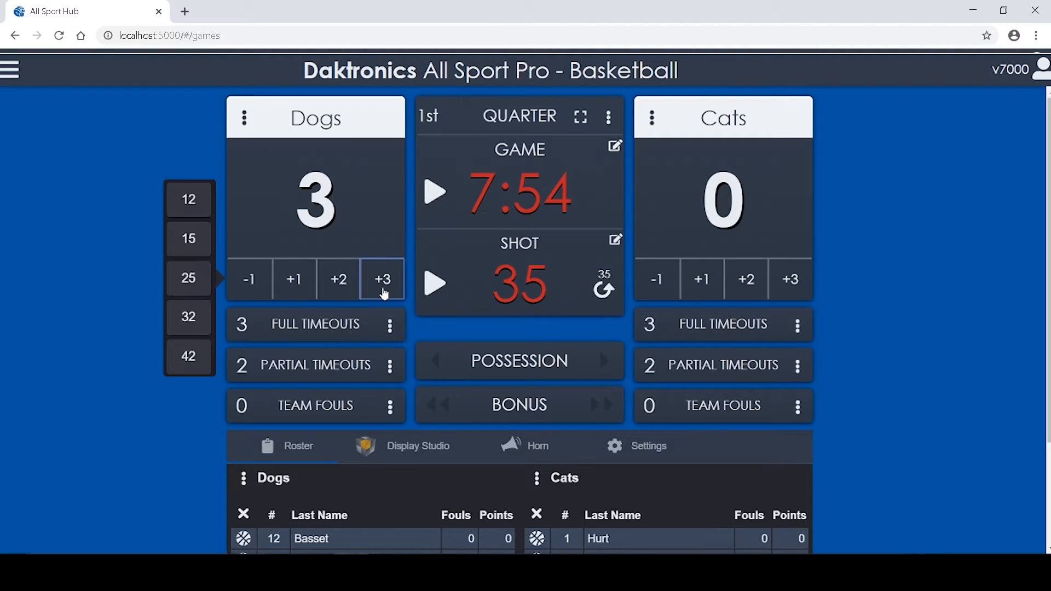
pyautogui.click(189, 324)
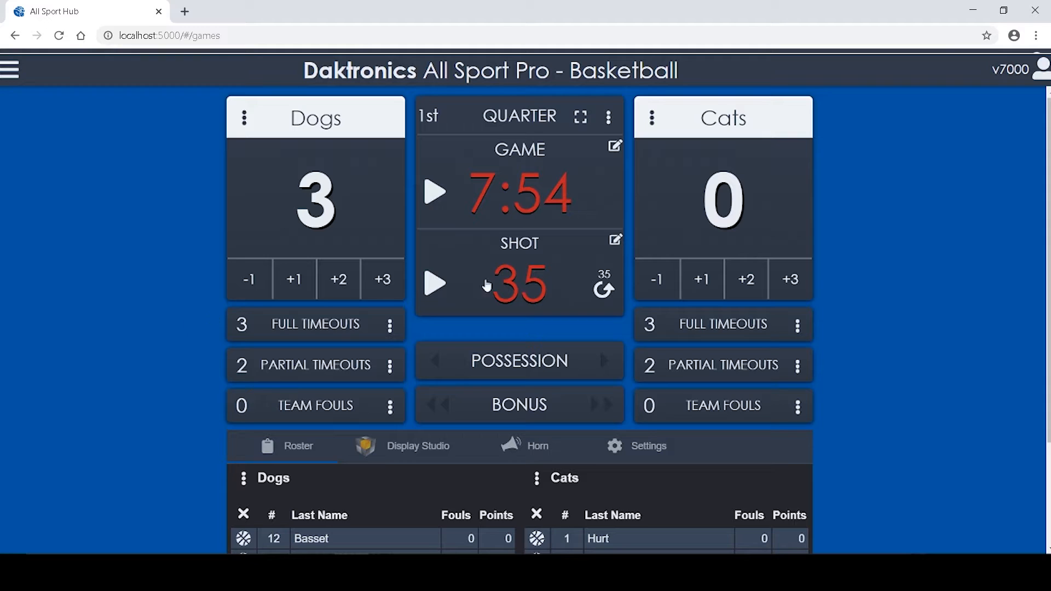
pyautogui.click(702, 280)
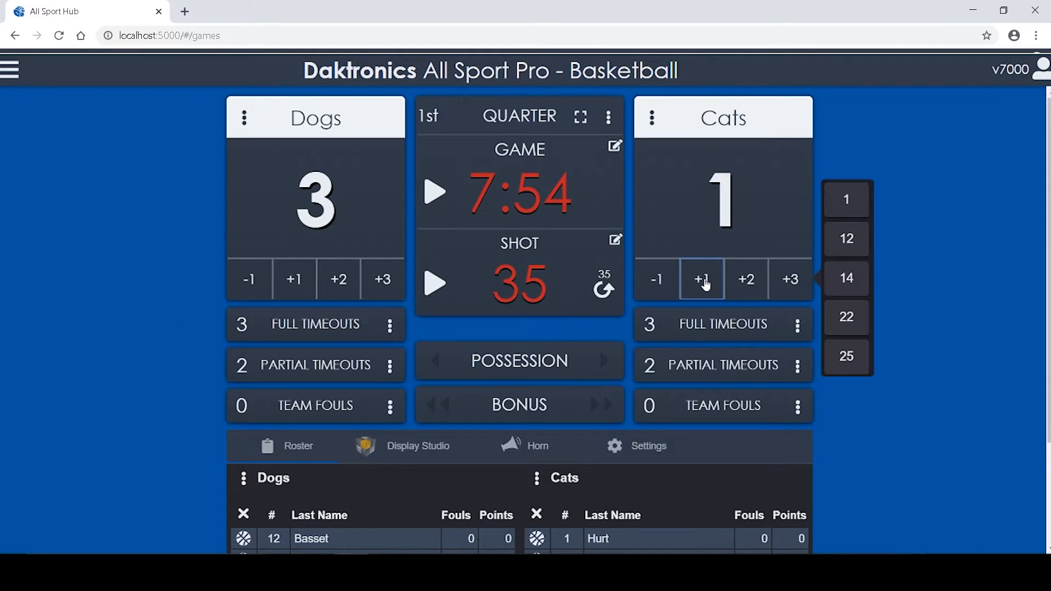
pyautogui.click(855, 242)
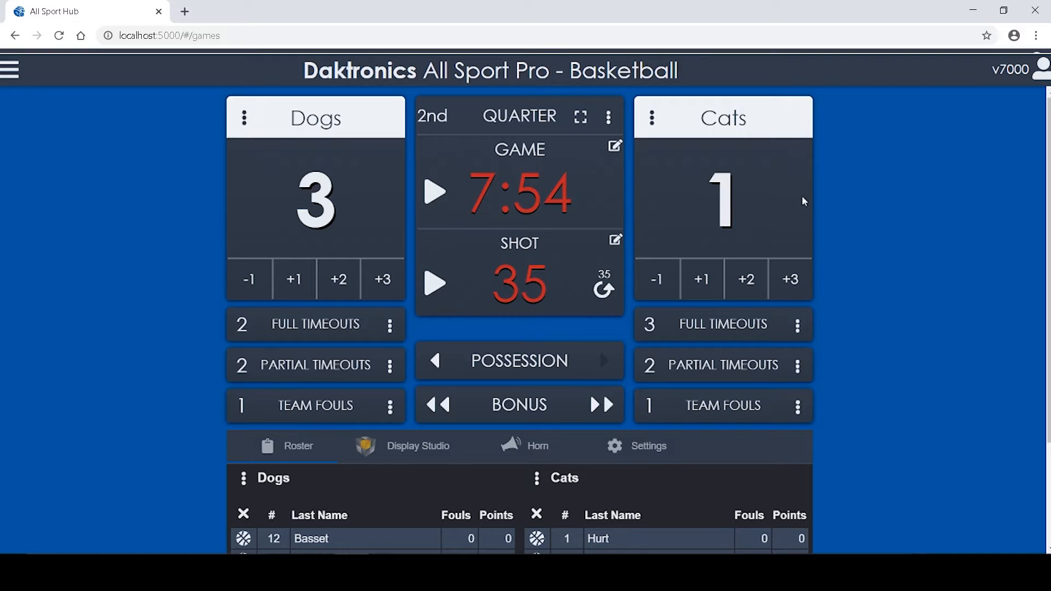
# Correct the Cats' team score directly to 2.
pyautogui.click(724, 200)
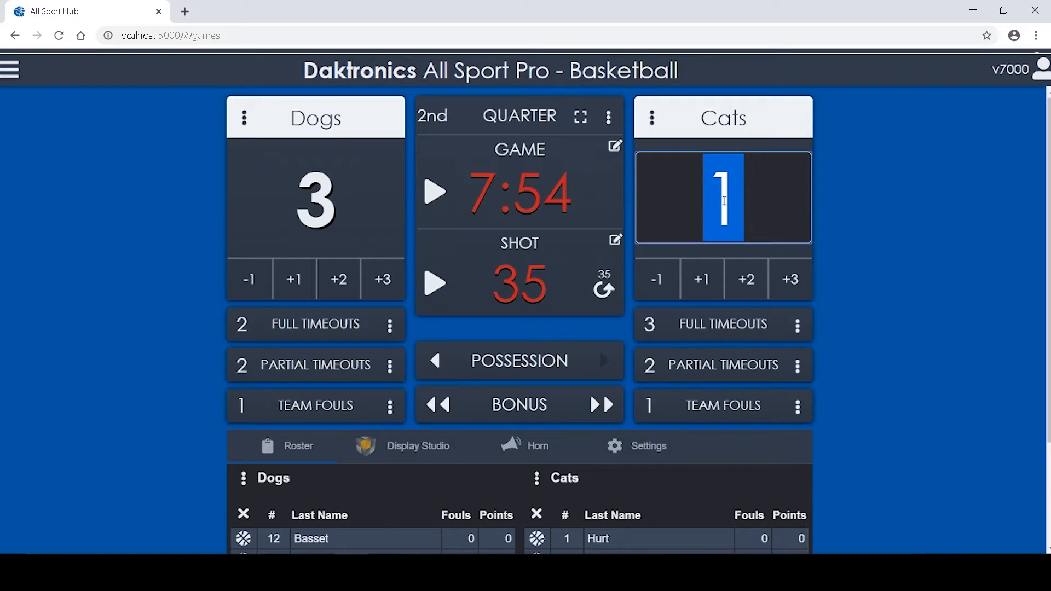
pyautogui.write('2')
pyautogui.press('Return')
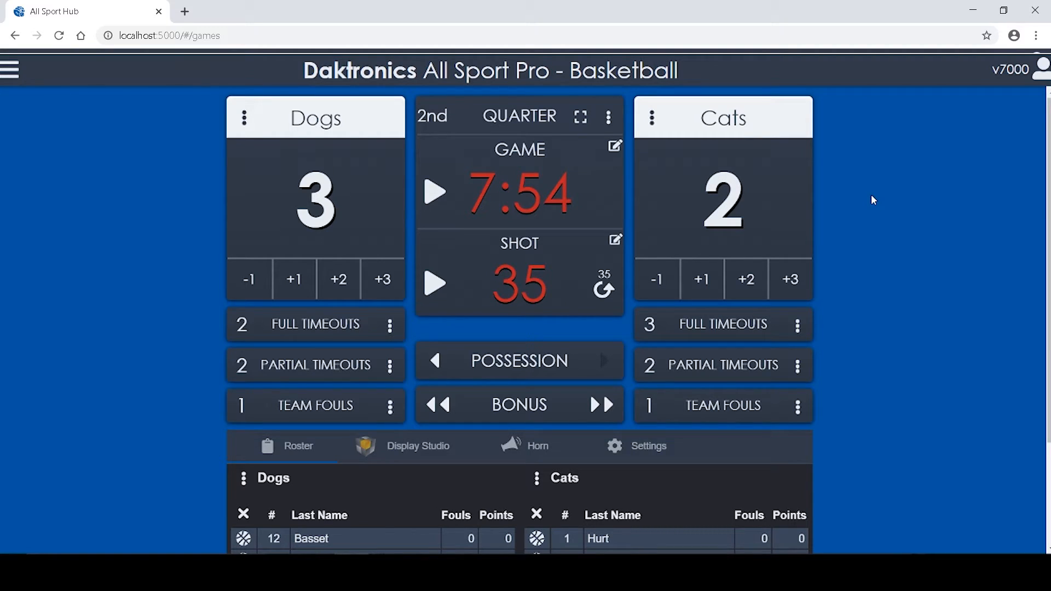
# Take one full timeout from the Dogs and stop its running timeout countdown.
pyautogui.click(390, 326)
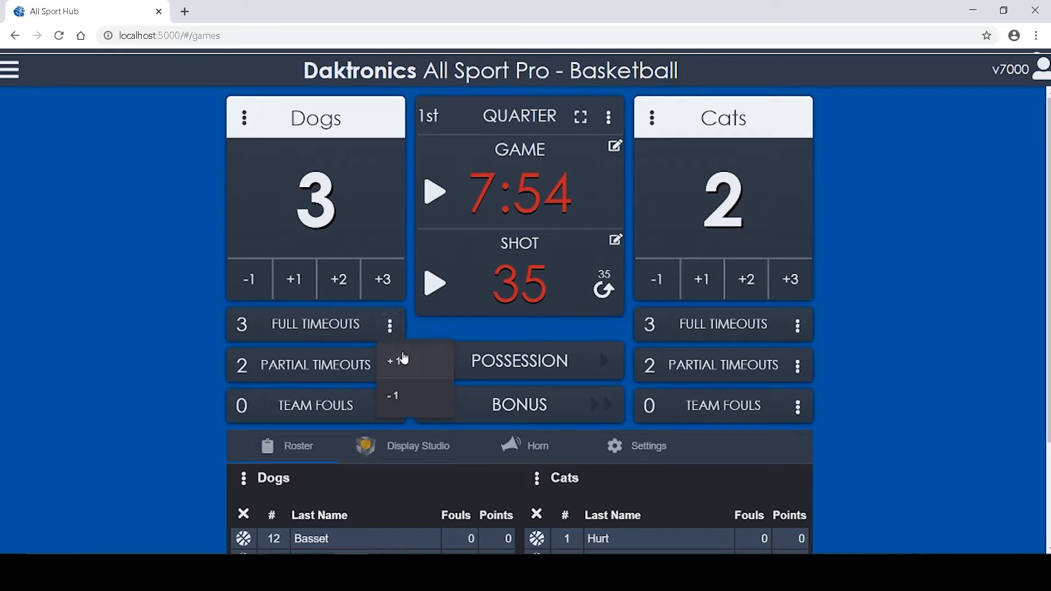
pyautogui.click(403, 365)
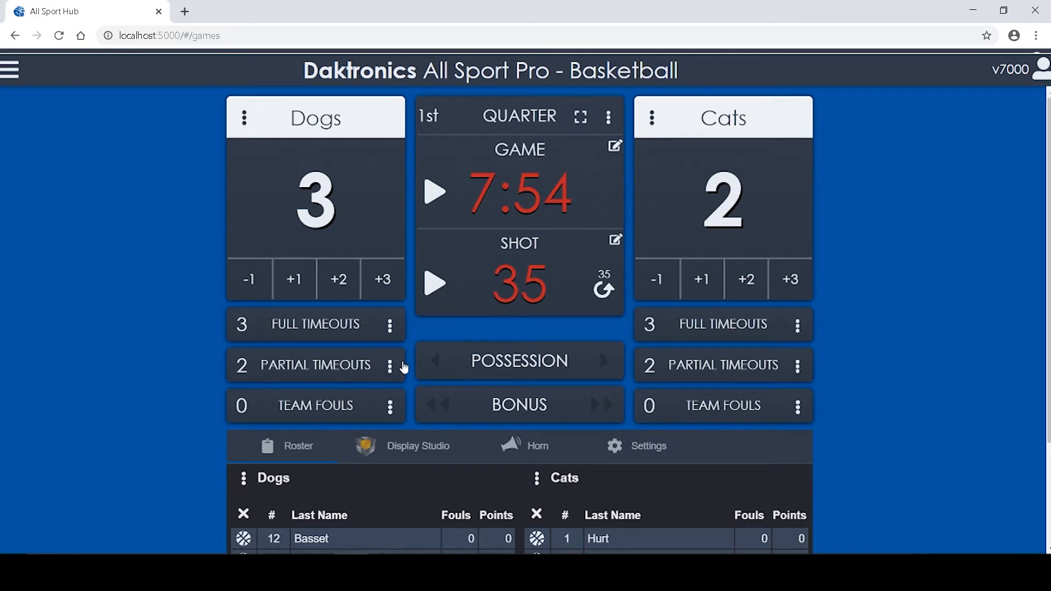
pyautogui.click(389, 326)
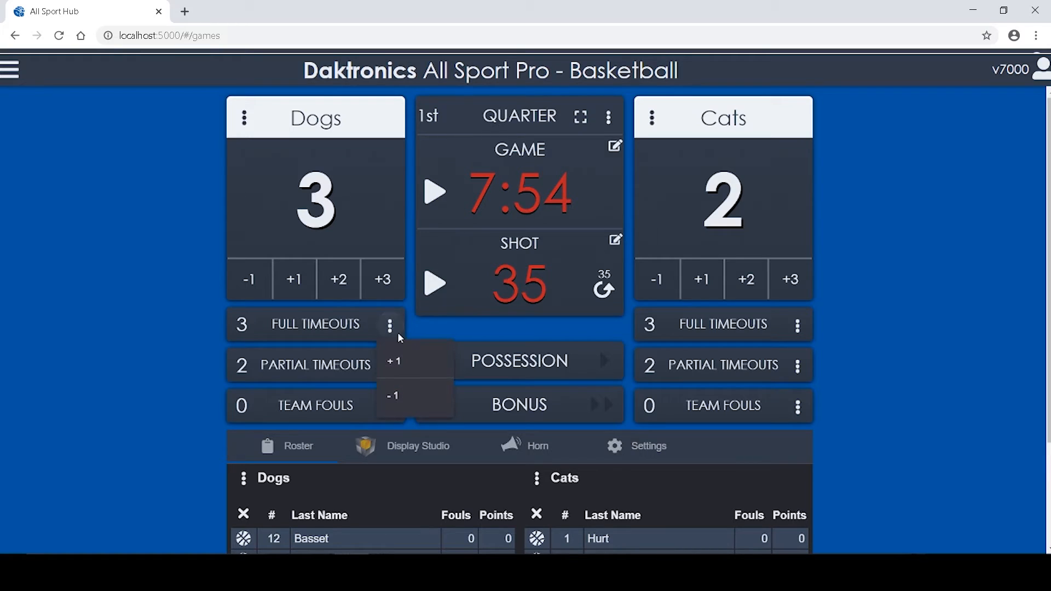
pyautogui.click(407, 403)
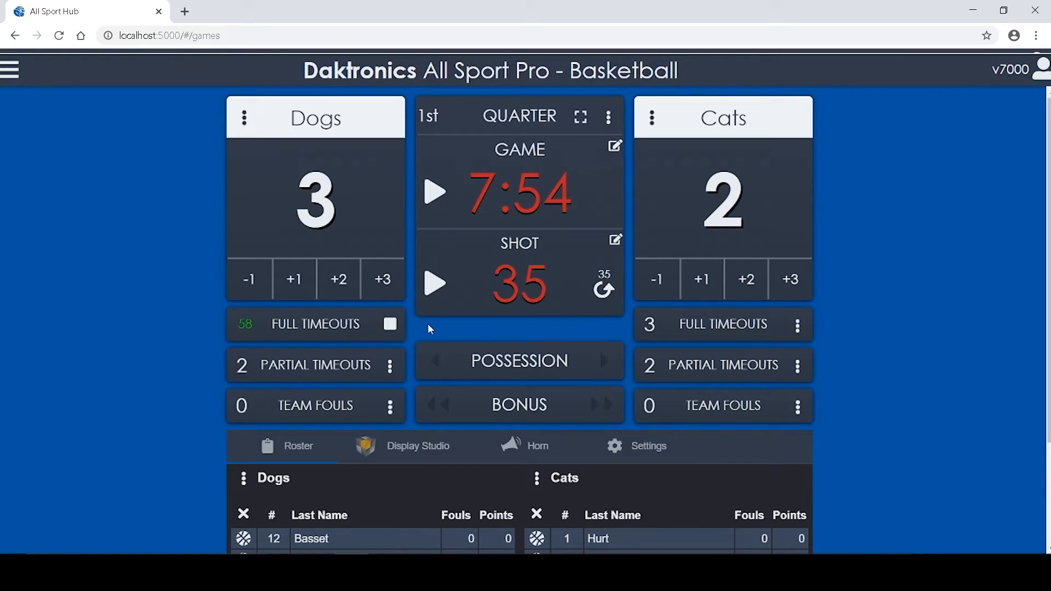
pyautogui.click(390, 324)
# Add one team foul to the Dogs for player 32 and one to the Cats for player 12.
pyautogui.click(389, 406)
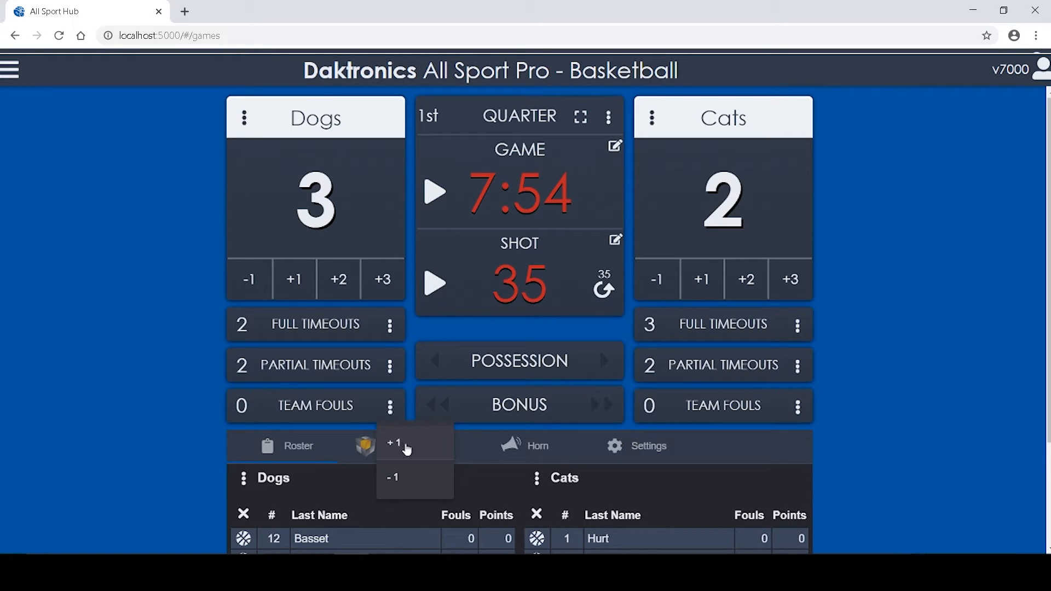
pyautogui.click(394, 443)
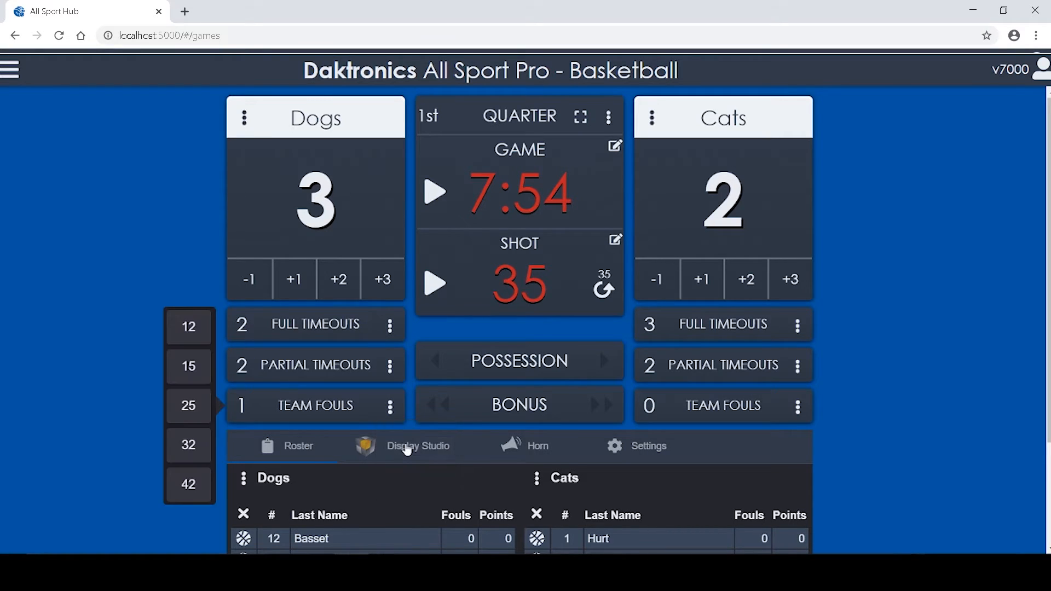
pyautogui.click(194, 446)
pyautogui.click(798, 406)
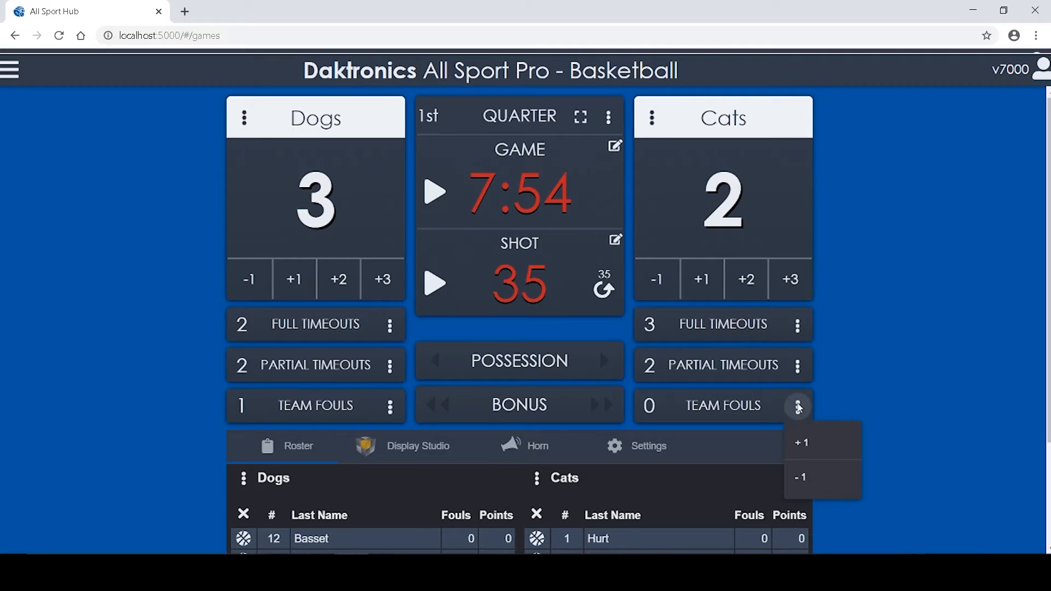
pyautogui.click(821, 444)
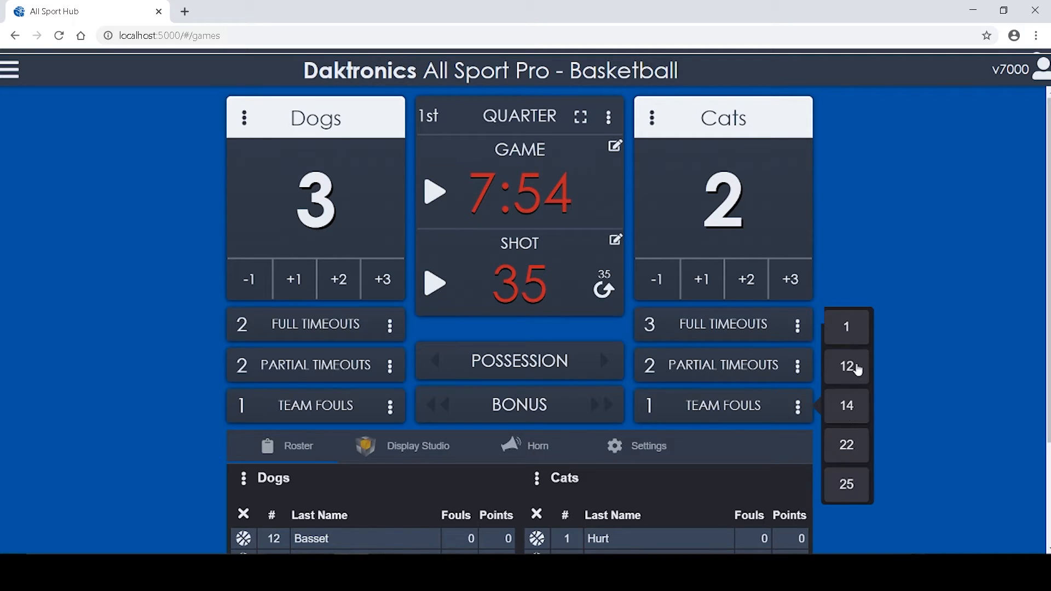
pyautogui.click(857, 367)
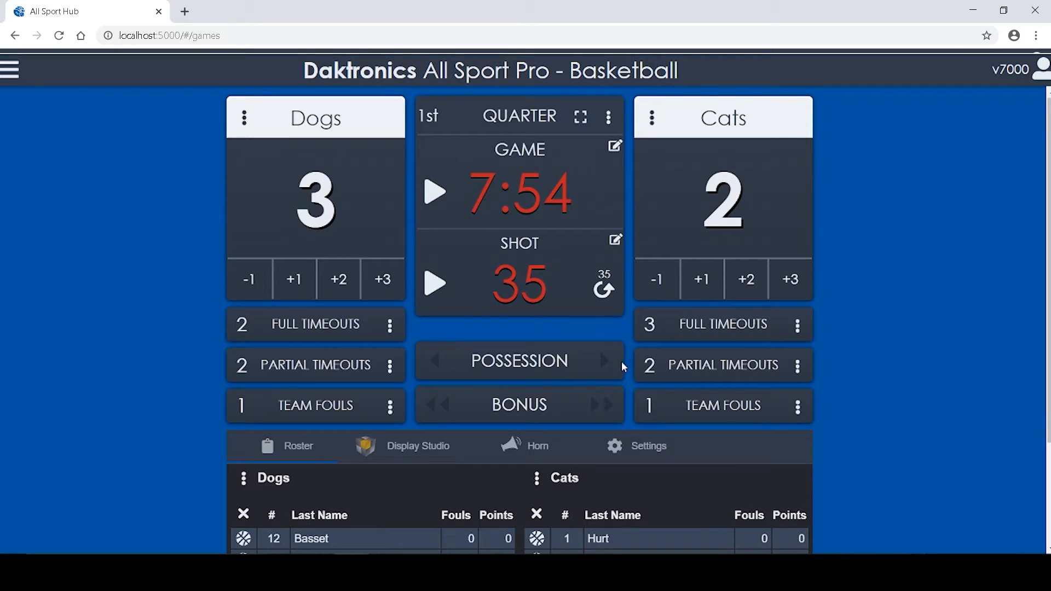
# Switch possession from the Cats to the Dogs and turn on the double bonus for both teams.
pyautogui.click(607, 364)
pyautogui.click(430, 363)
pyautogui.click(594, 406)
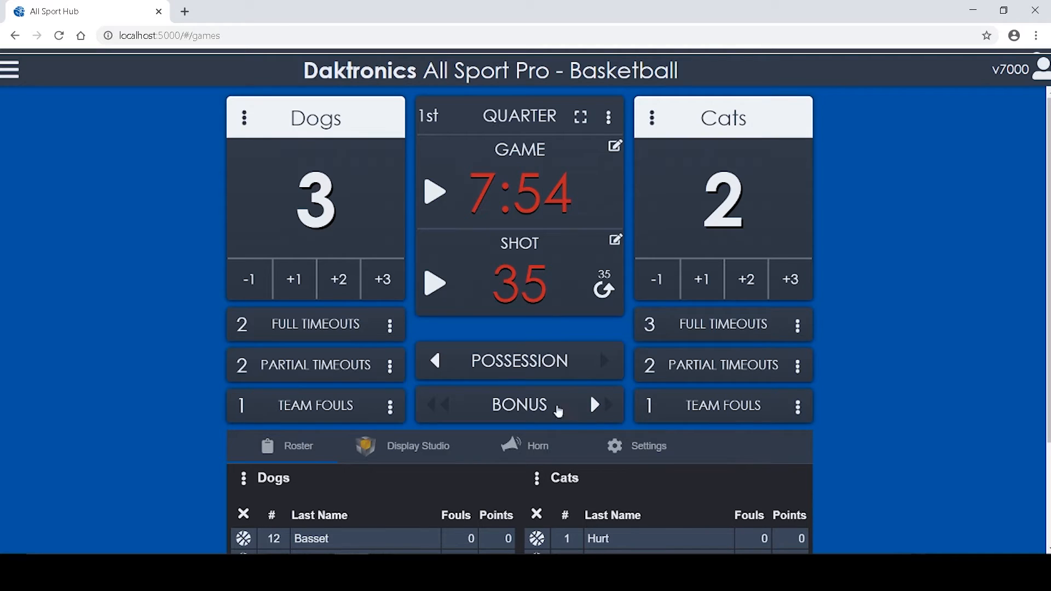
pyautogui.click(442, 407)
pyautogui.click(442, 408)
pyautogui.click(606, 407)
# Set the game period to the 2nd quarter and change the fouls of Cats player 12 to 2.
pyautogui.click(608, 119)
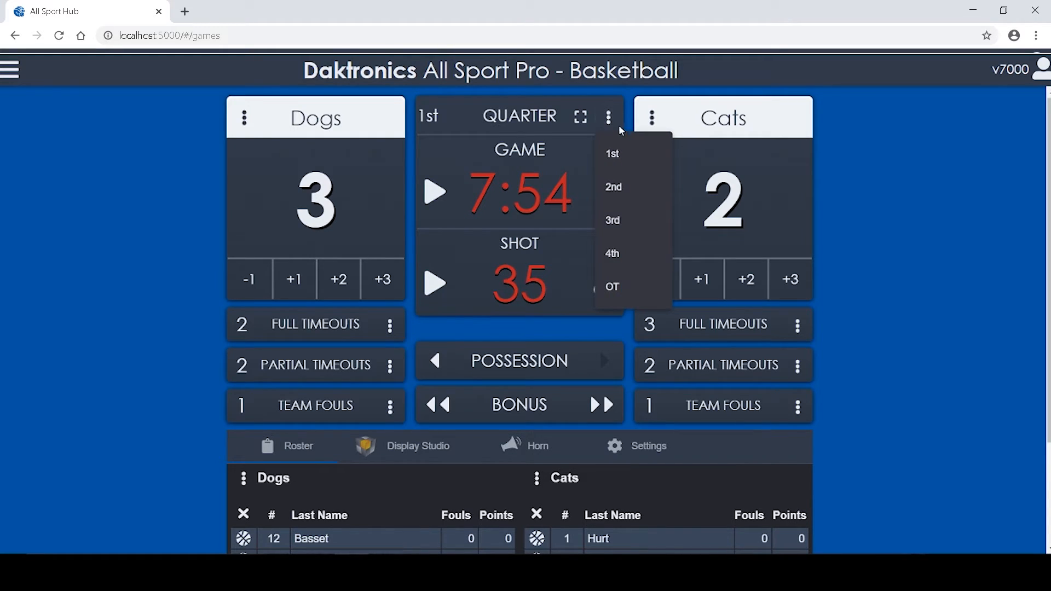
pyautogui.click(614, 187)
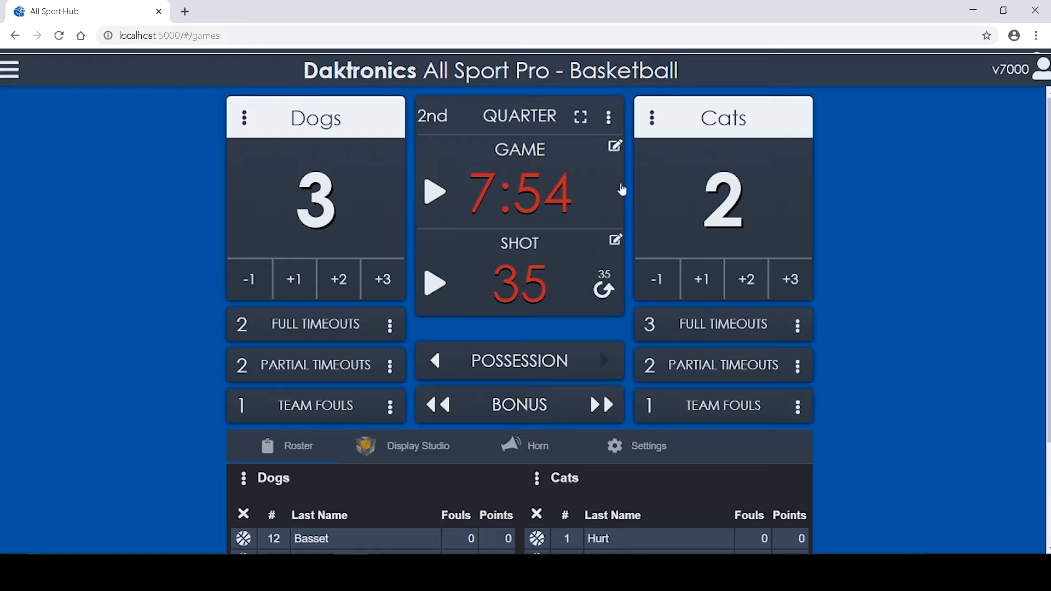
pyautogui.scroll(-3, 622, 188)
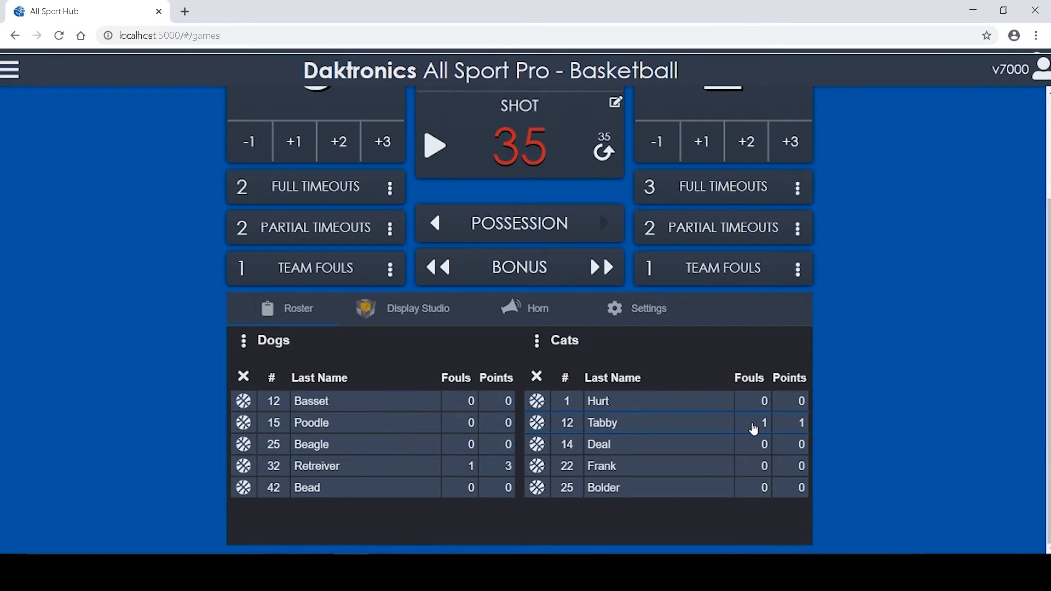
pyautogui.click(754, 429)
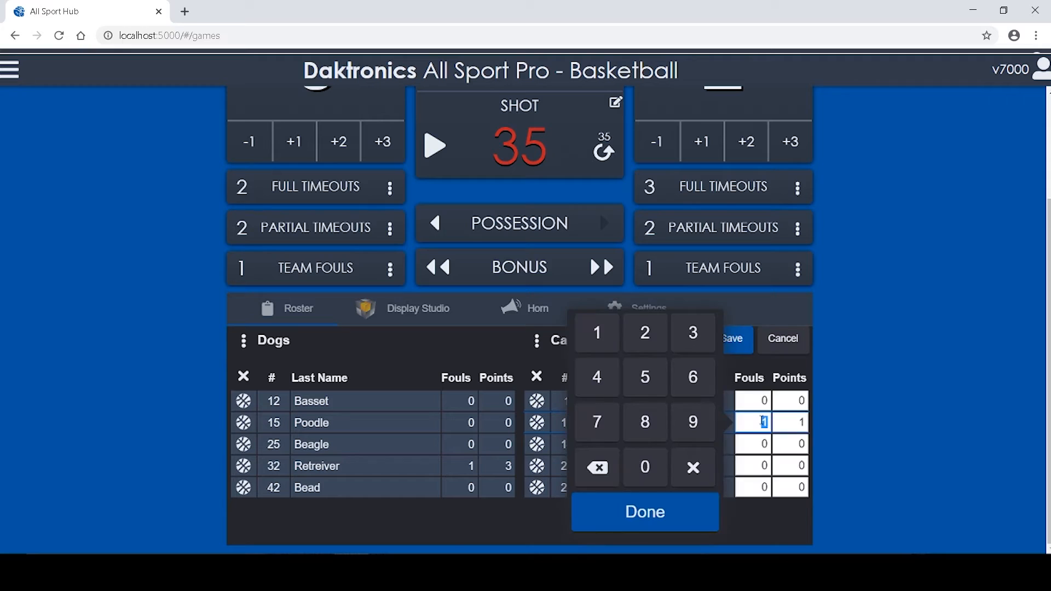
pyautogui.click(645, 333)
pyautogui.click(635, 511)
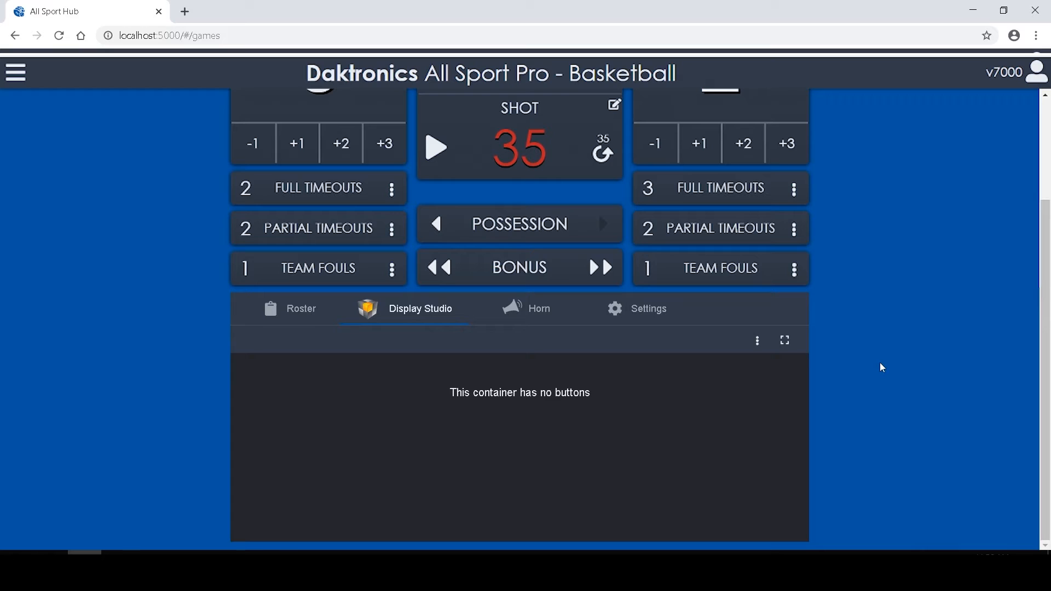
# Configure Display Studio to use Indoor Layout2:Basketball:Page 01 as its tab container.
pyautogui.click(755, 342)
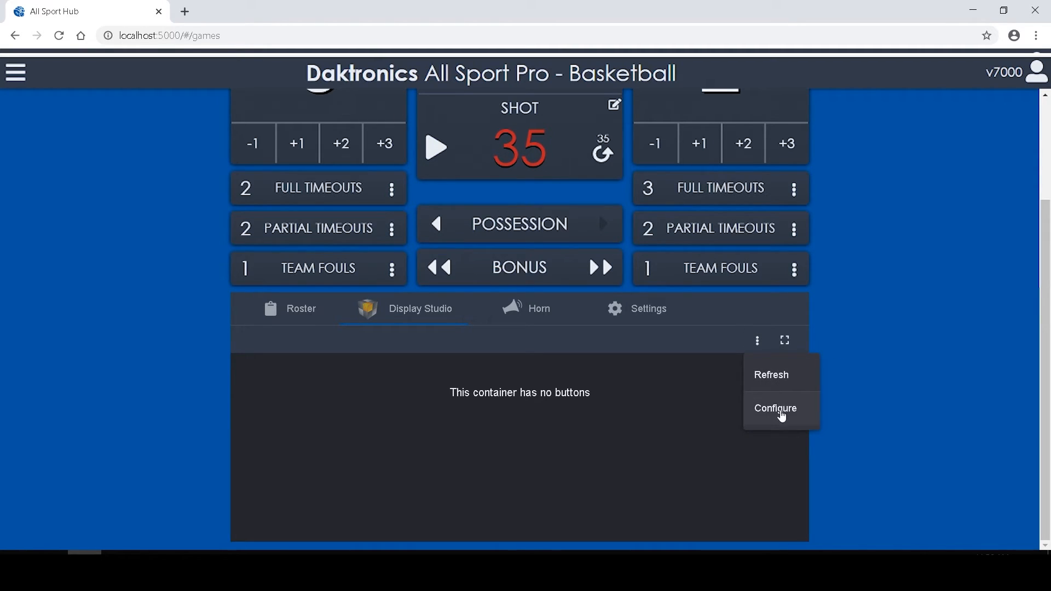
pyautogui.click(782, 414)
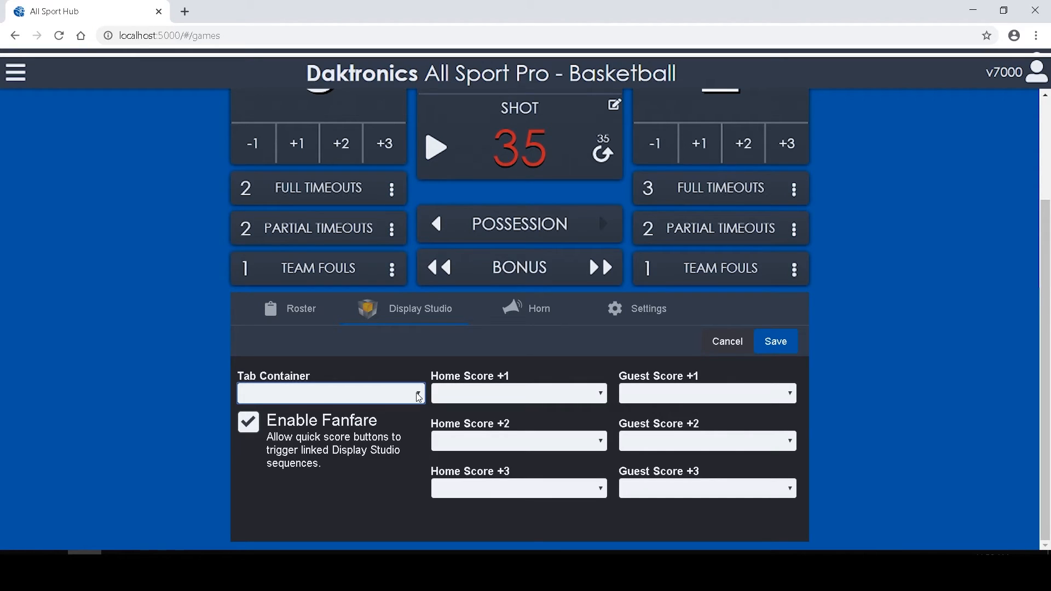
pyautogui.click(419, 396)
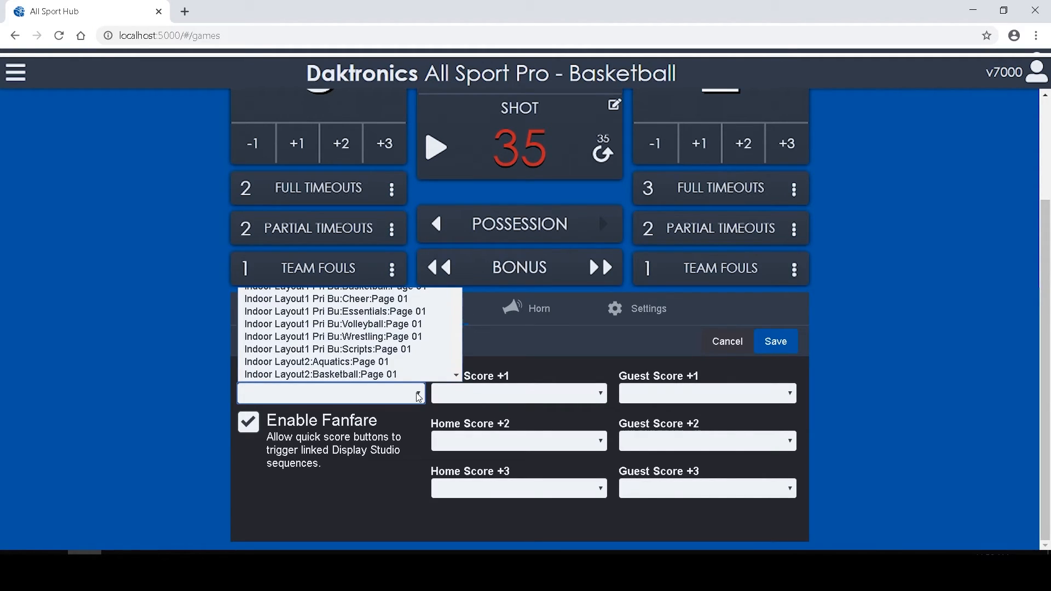
pyautogui.scroll(-3, 429, 350)
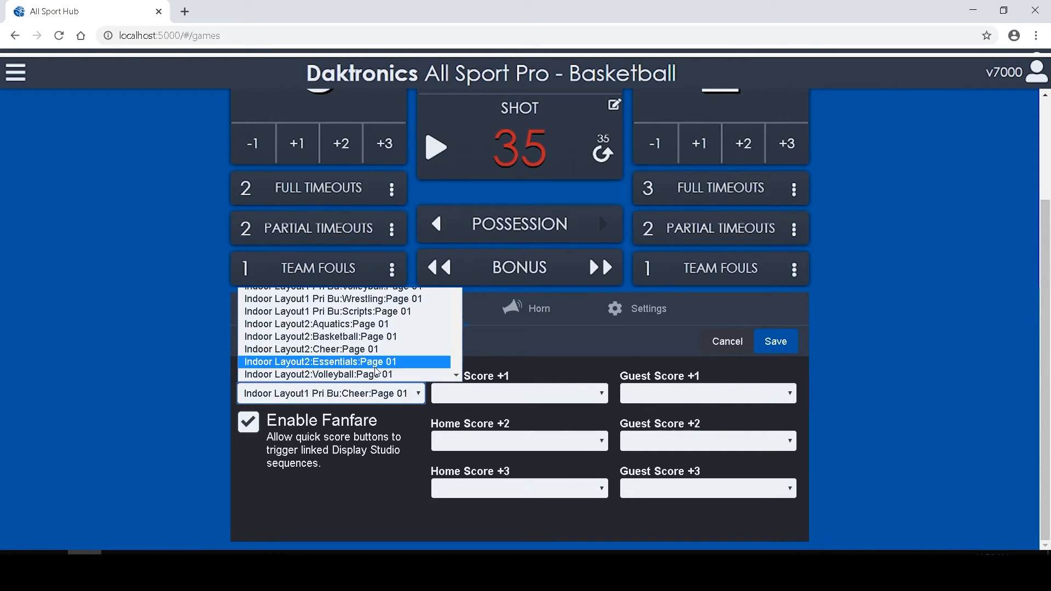
pyautogui.click(368, 337)
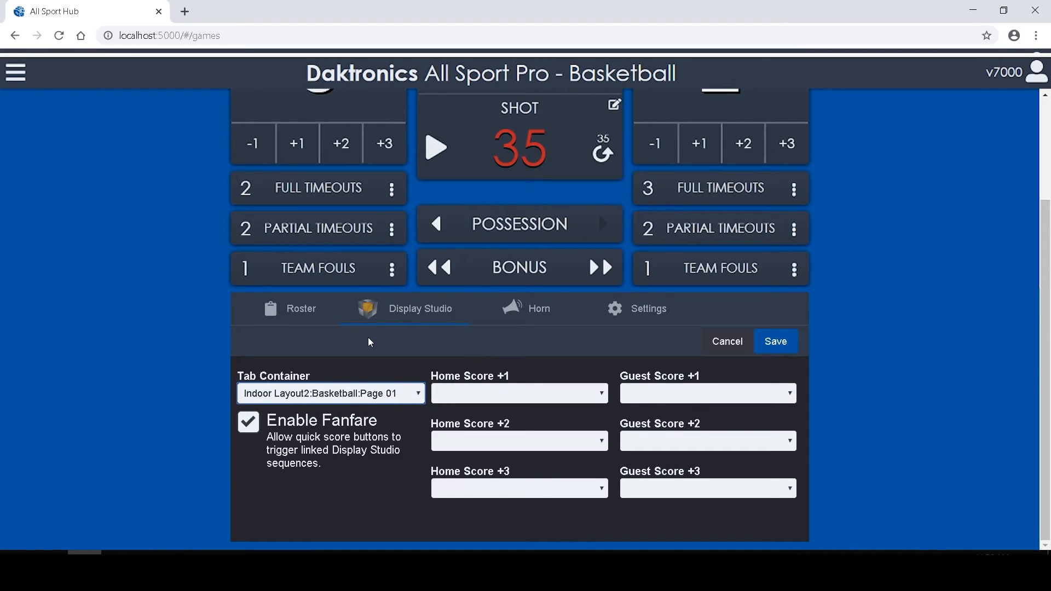
# Link the Swish sequence to Home Score +2 and 3 Points to Home Score +3, and save the Display Studio configuration.
pyautogui.click(544, 395)
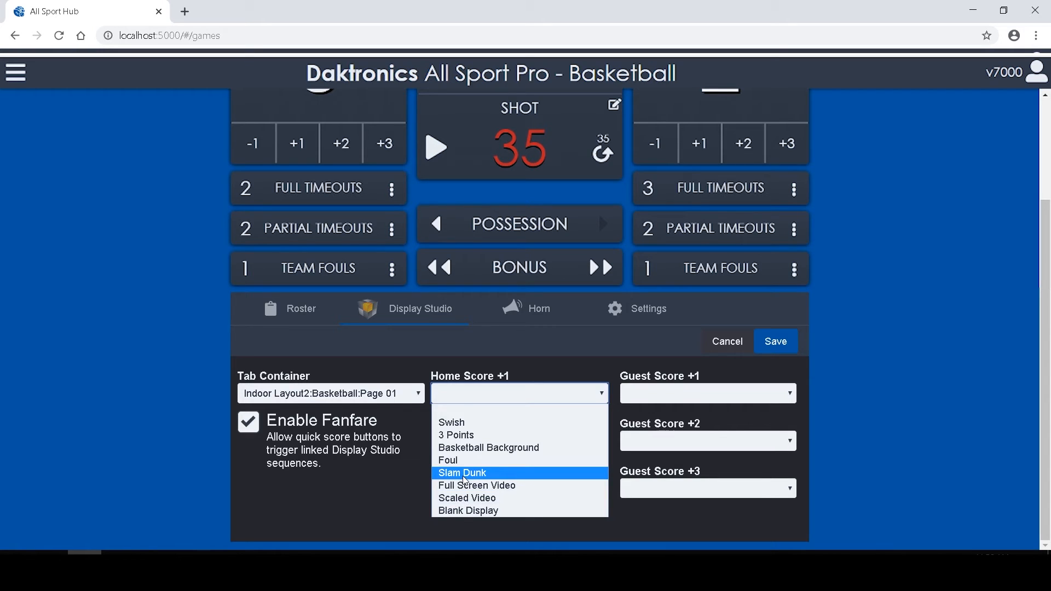
pyautogui.click(384, 498)
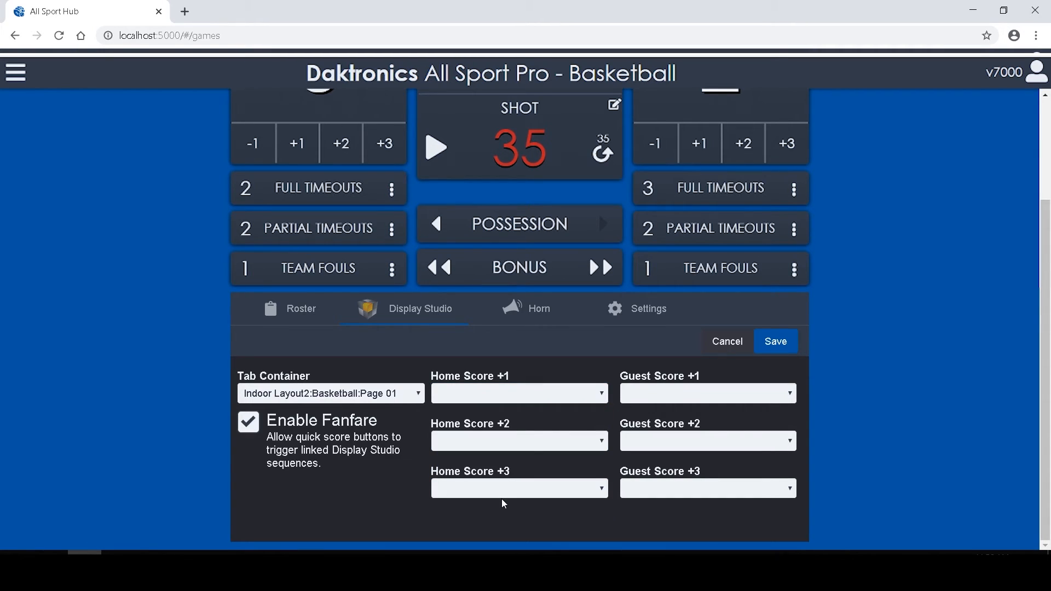
pyautogui.click(521, 491)
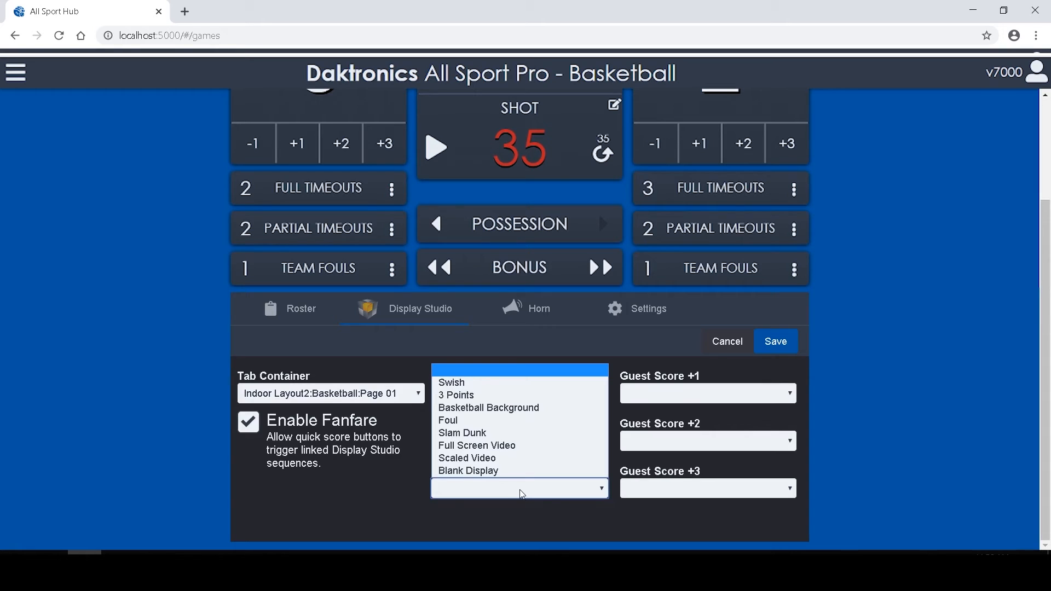
pyautogui.click(468, 397)
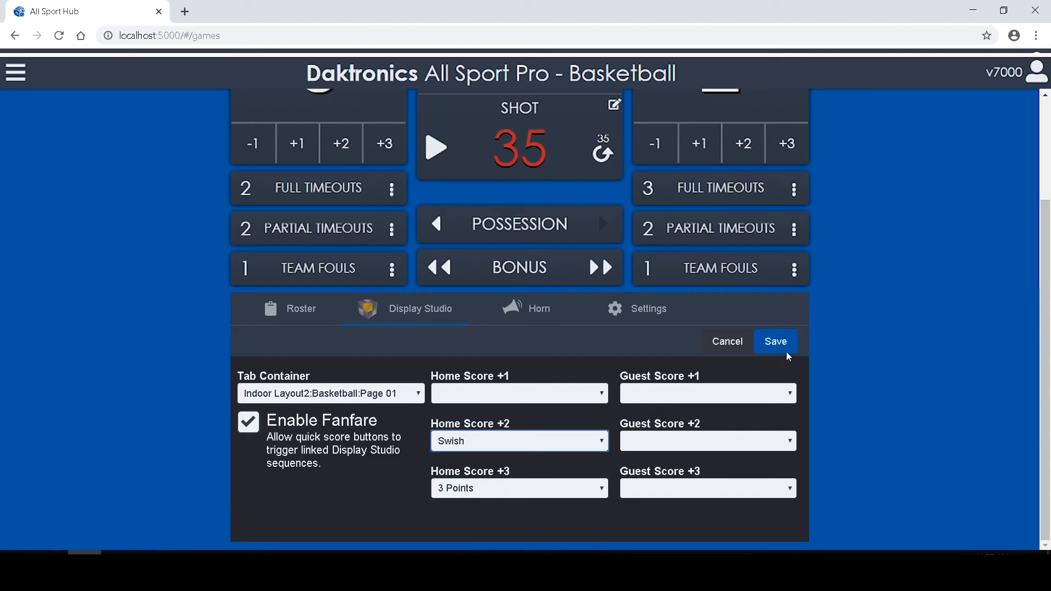
pyautogui.click(776, 343)
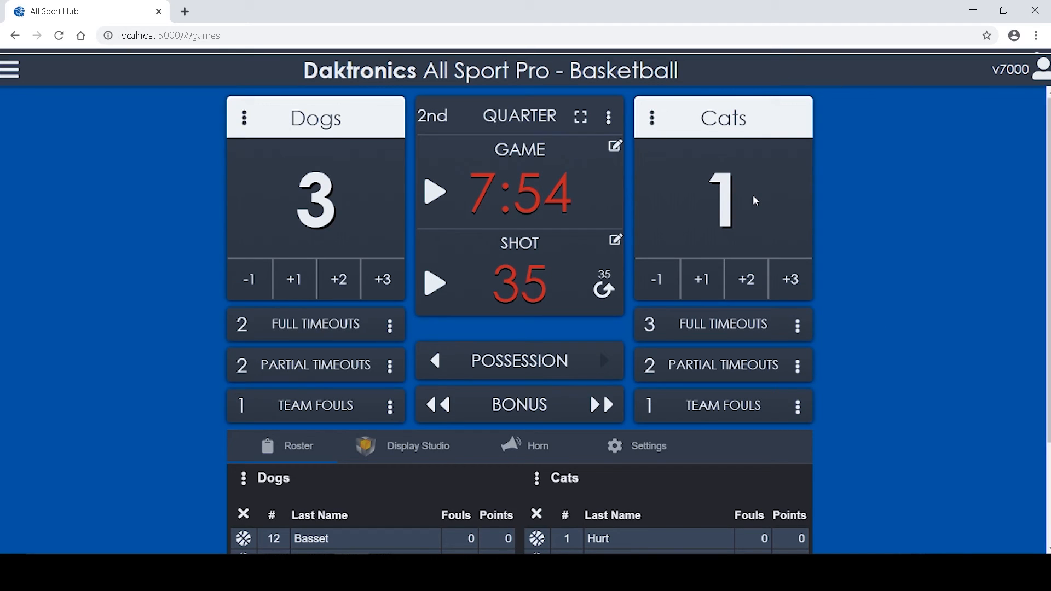
# Leave the current Dogs vs Cats game and confirm the exit.
pyautogui.click(15, 66)
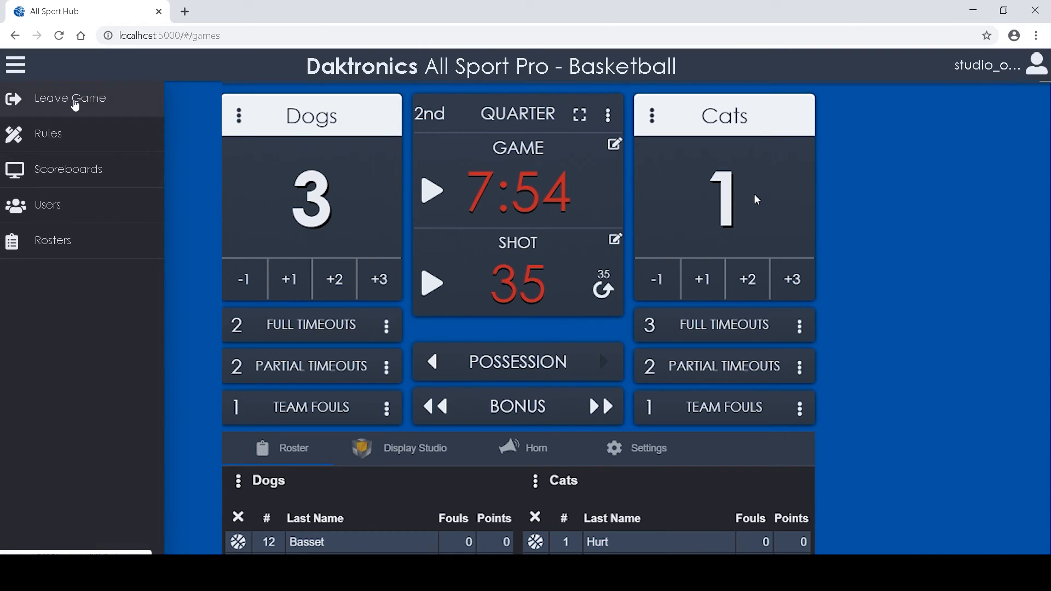
pyautogui.click(75, 100)
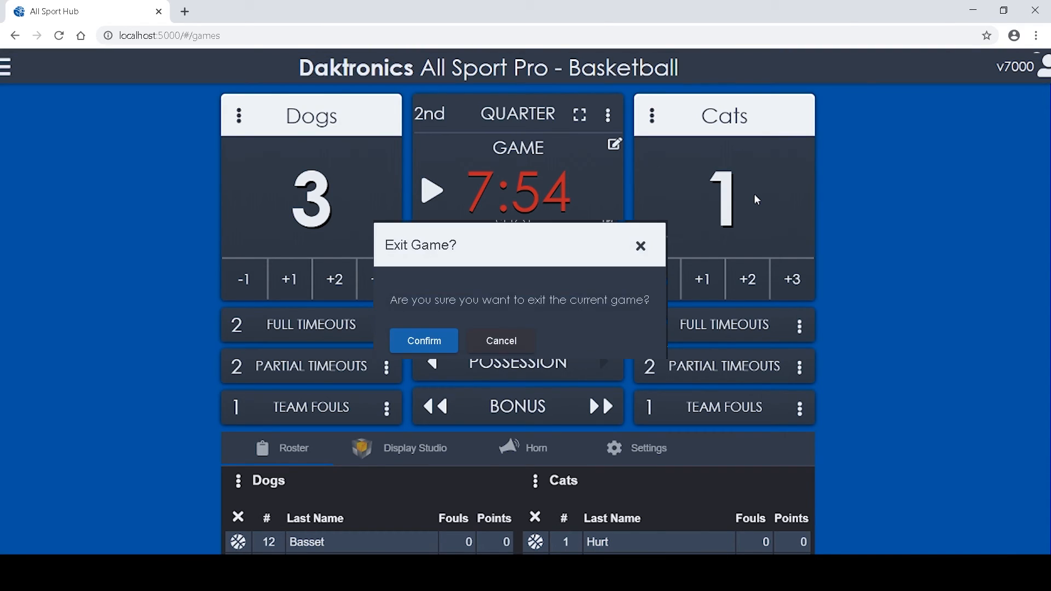
pyautogui.click(403, 345)
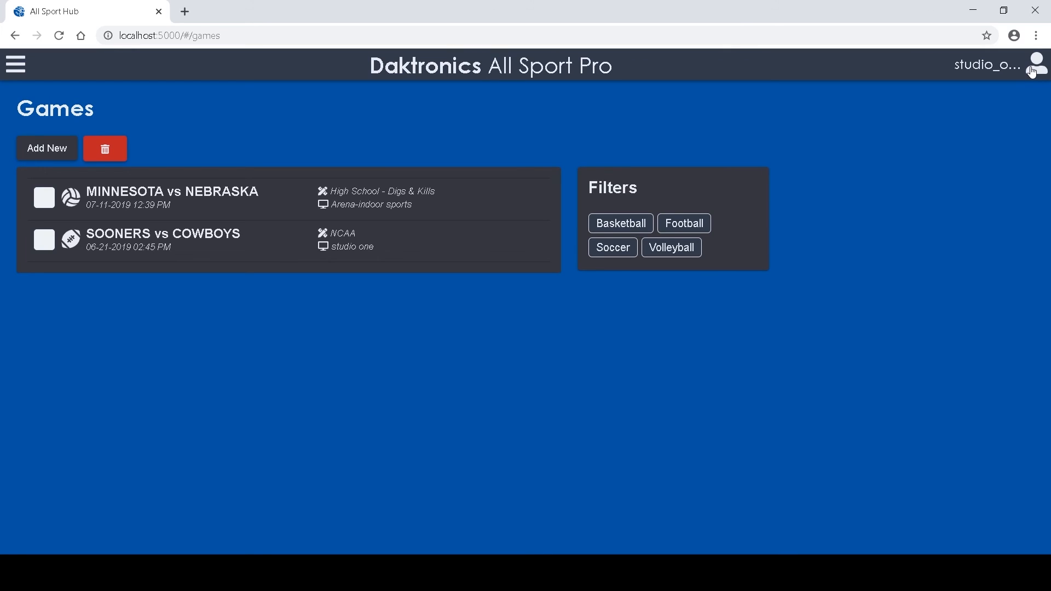
# Delete the Dogs vs Cleveland basketball game from the games list.
pyautogui.click(44, 204)
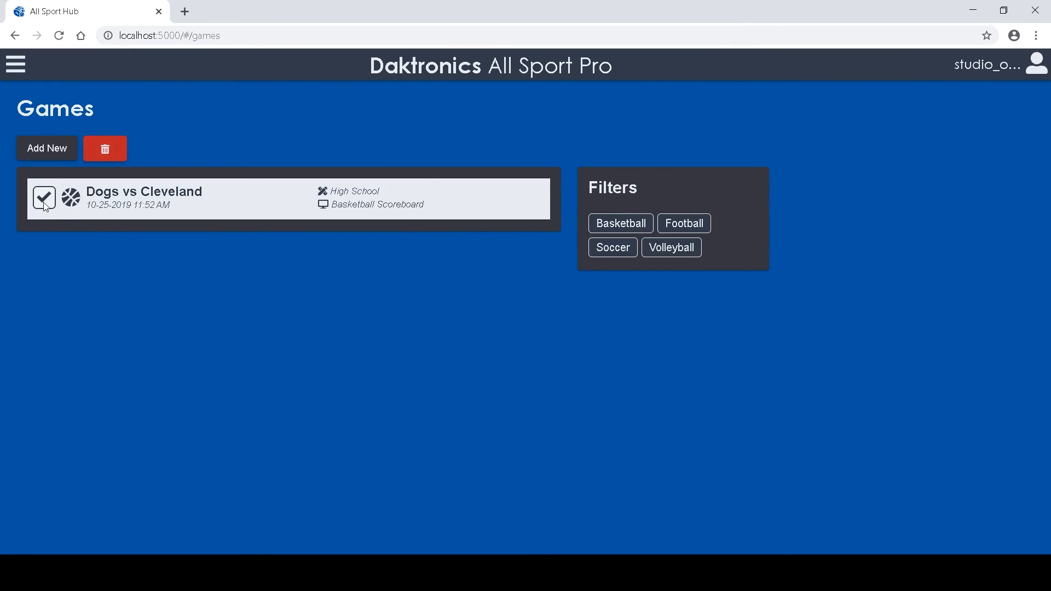
pyautogui.click(103, 154)
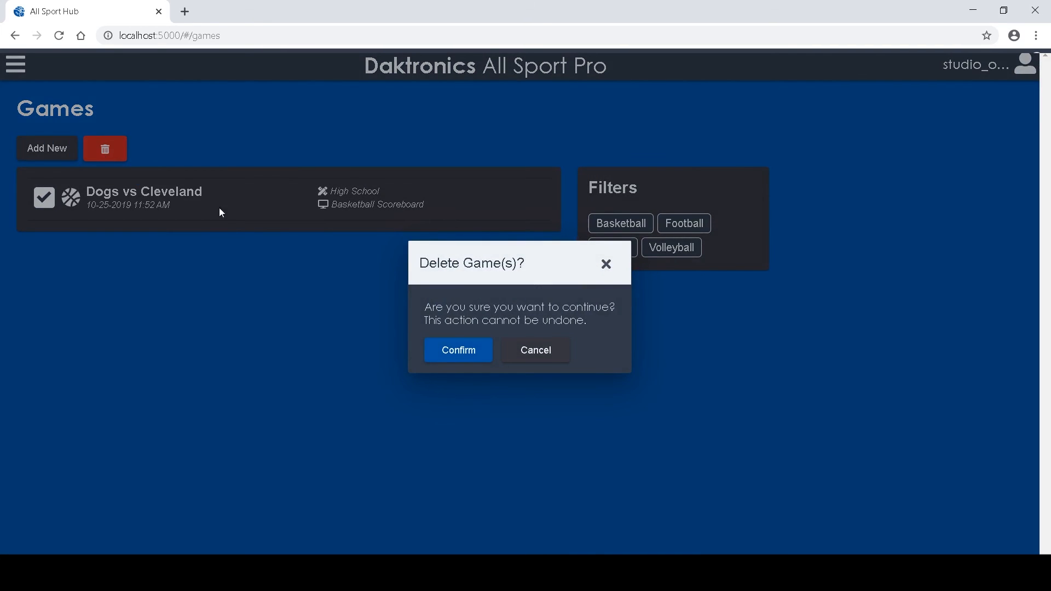
pyautogui.click(466, 352)
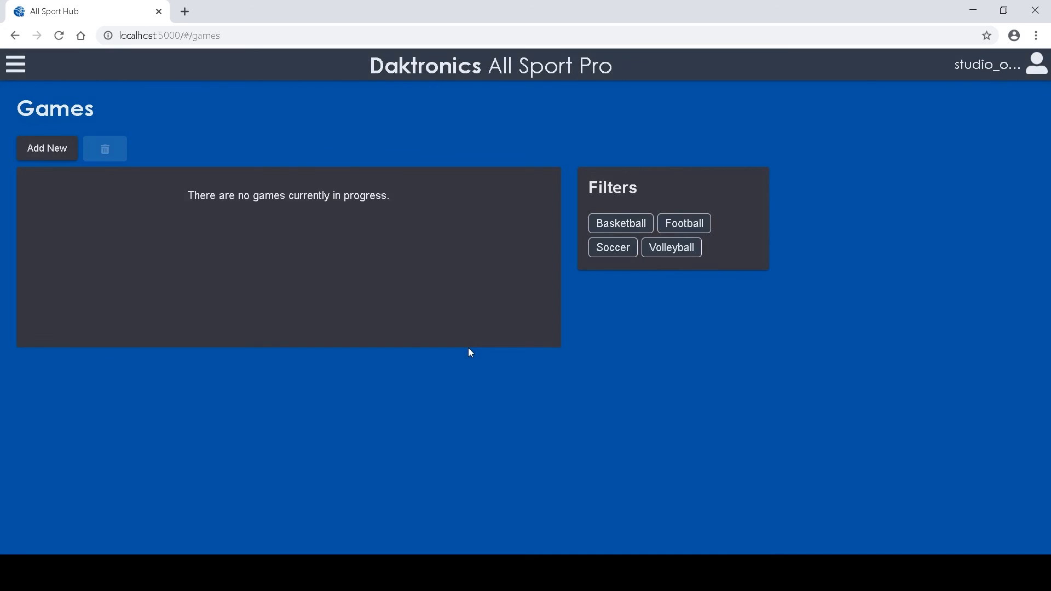